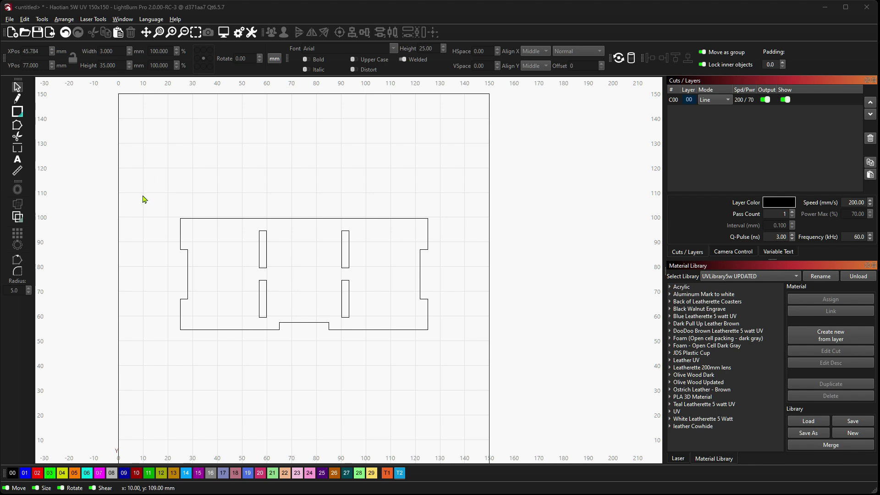
Step: Drag the left slot pair left to about X 49.4 mm
{"action": "left_click", "coordinate": [259, 247]}
{"action": "left_click", "coordinate": [342, 257]}
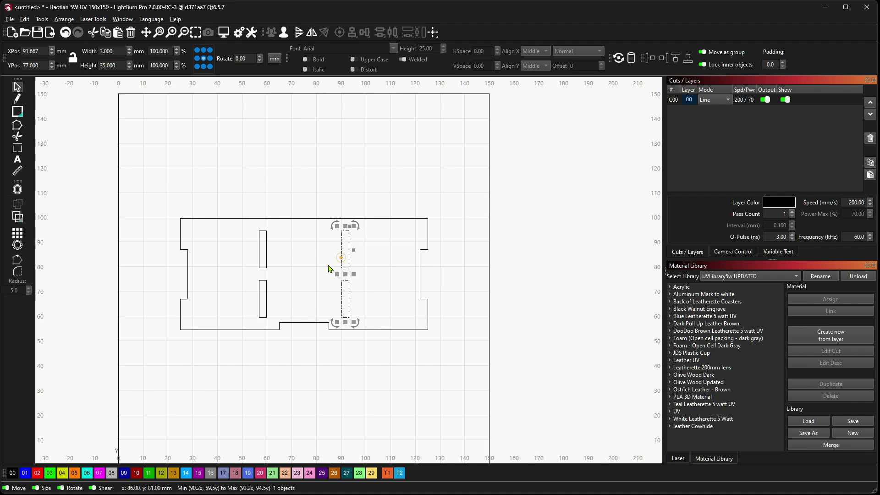
{"action": "left_click", "coordinate": [266, 282]}
{"action": "left_click_drag", "start_coordinate": [266, 281], "coordinate": [244, 281]}
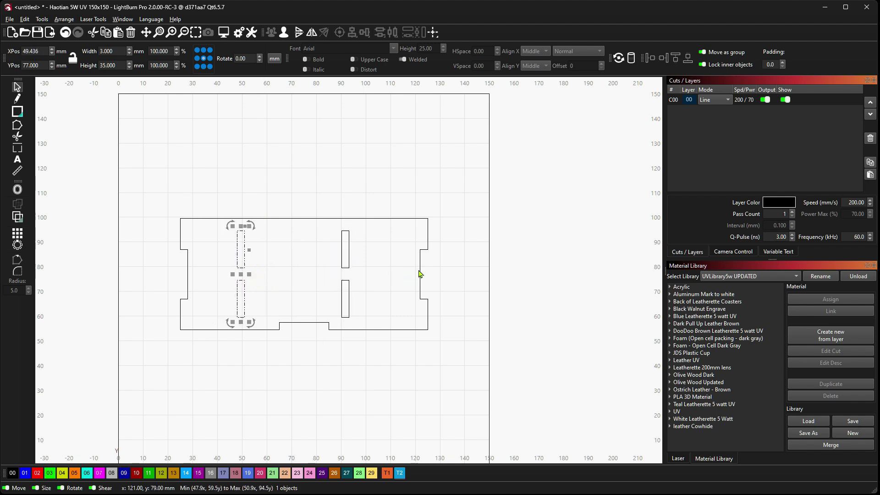
Step: Marquee-select the whole panel, then clear the selection
{"action": "left_click", "coordinate": [302, 194]}
{"action": "left_click", "coordinate": [301, 194]}
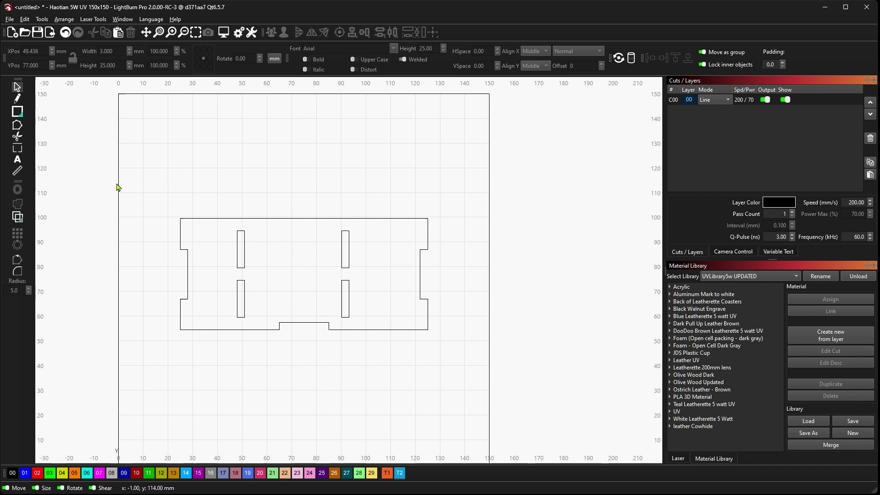
{"action": "left_click_drag", "start_coordinate": [120, 181], "coordinate": [513, 365]}
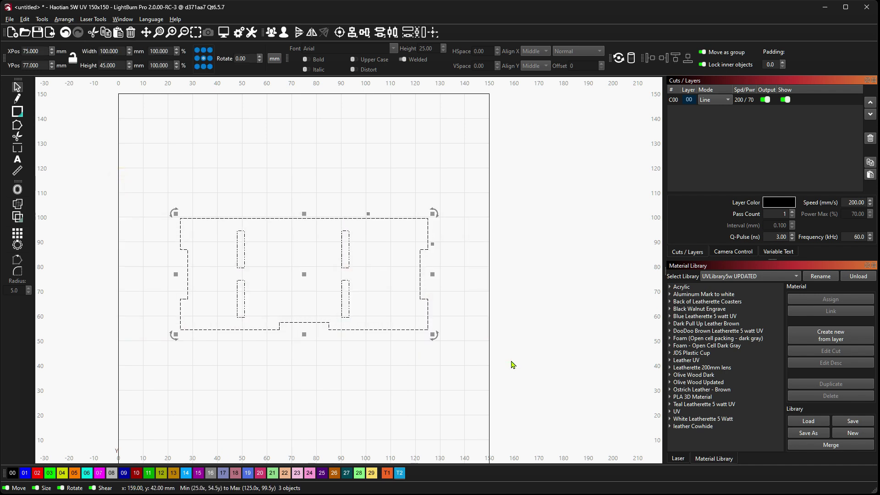
{"action": "left_click", "coordinate": [344, 358]}
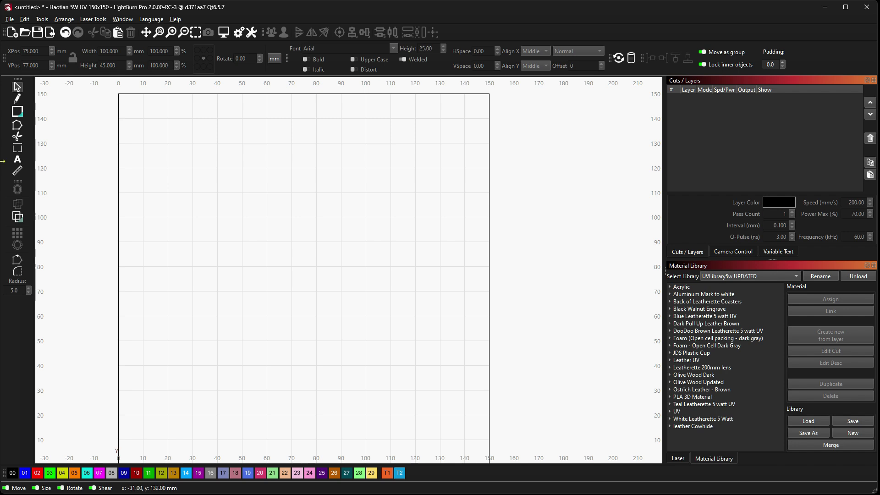
Step: Draw a rectangle on cut layer 00, then enter width 100 mm and height 45
{"action": "left_click", "coordinate": [23, 114]}
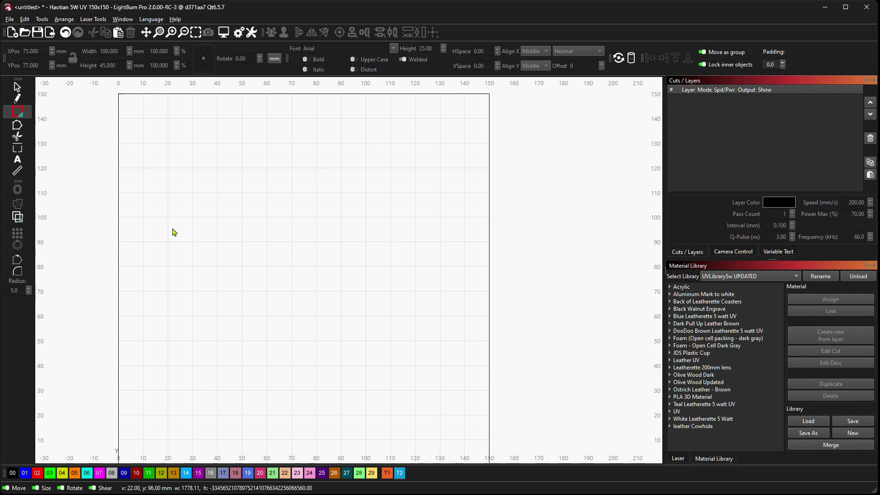
{"action": "left_click_drag", "start_coordinate": [168, 225], "coordinate": [439, 349]}
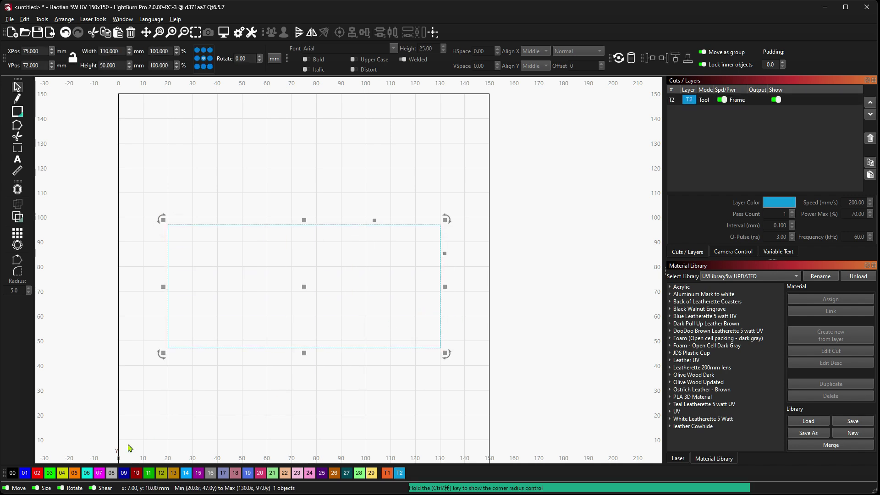
{"action": "left_click", "coordinate": [12, 473]}
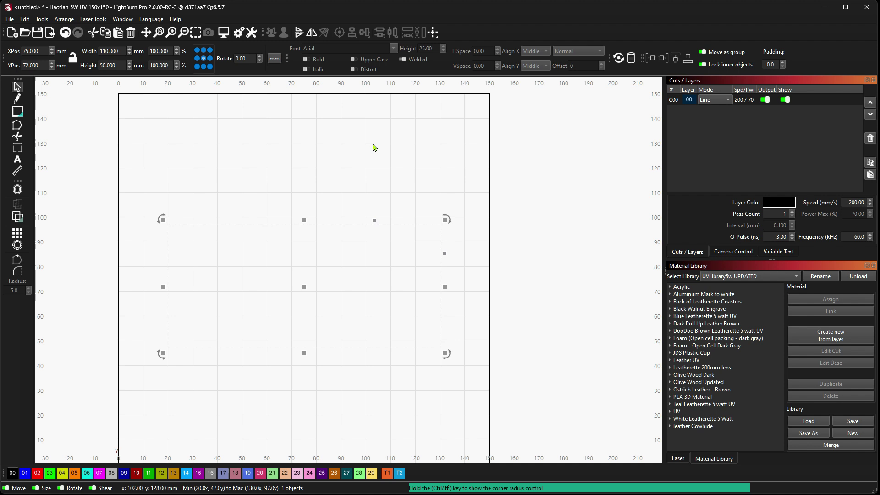
{"action": "double_click", "coordinate": [40, 50]}
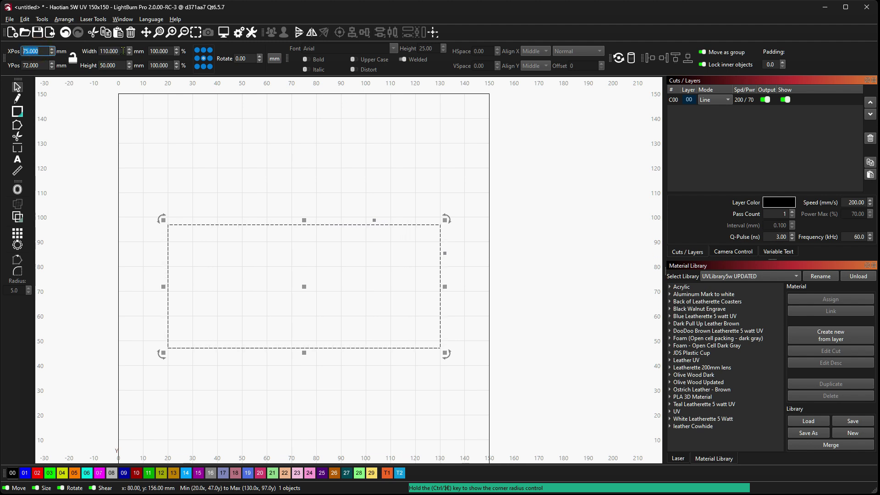
{"action": "key", "text": "Tab"}
{"action": "type", "text": "100"}
{"action": "key", "text": "Tab"}
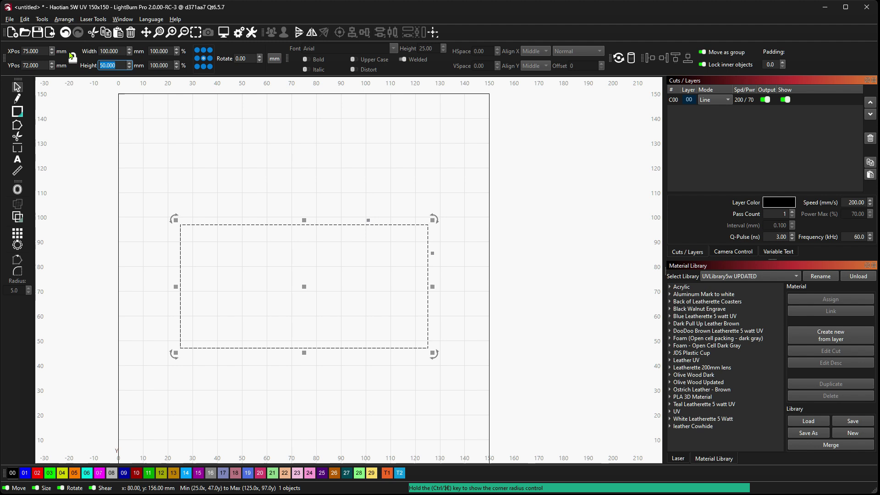
{"action": "type", "text": "45"}
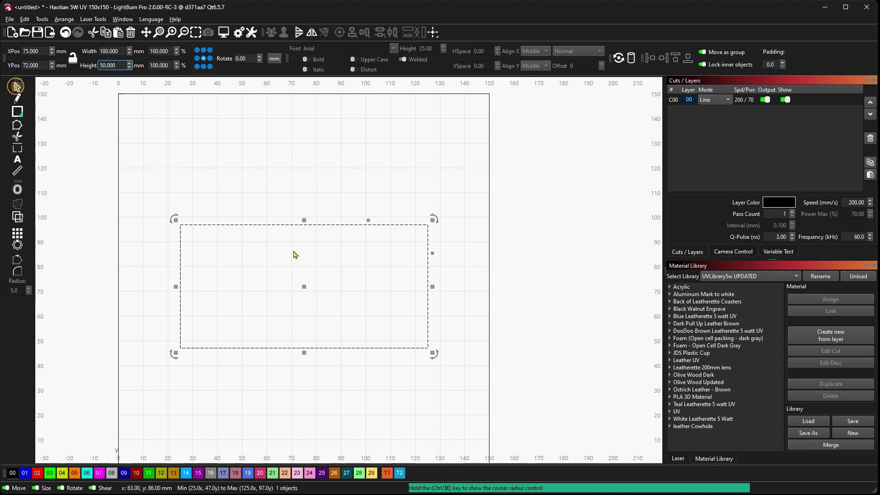
Step: Raise the large rectangle about 7 mm and draw a thin rectangle below it
{"action": "left_click_drag", "start_coordinate": [302, 286], "coordinate": [300, 275]}
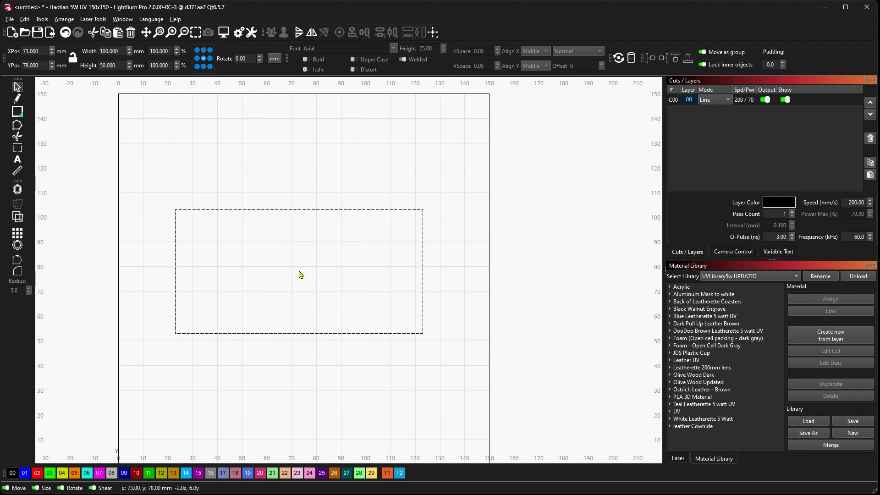
{"action": "left_click", "coordinate": [508, 270]}
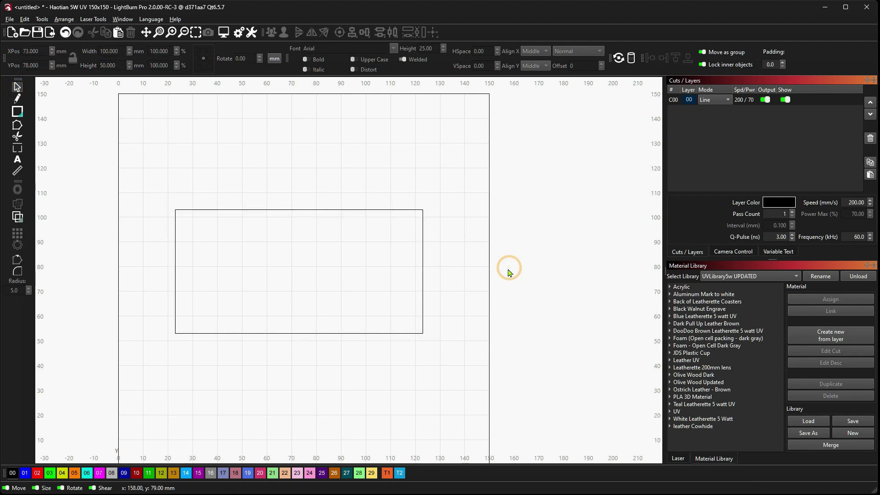
{"action": "left_click", "coordinate": [18, 112]}
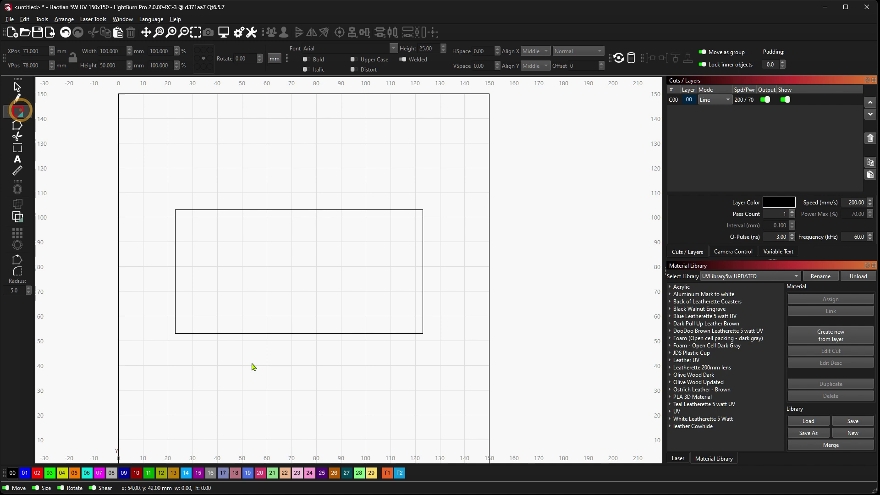
{"action": "left_click_drag", "start_coordinate": [253, 371], "coordinate": [321, 364]}
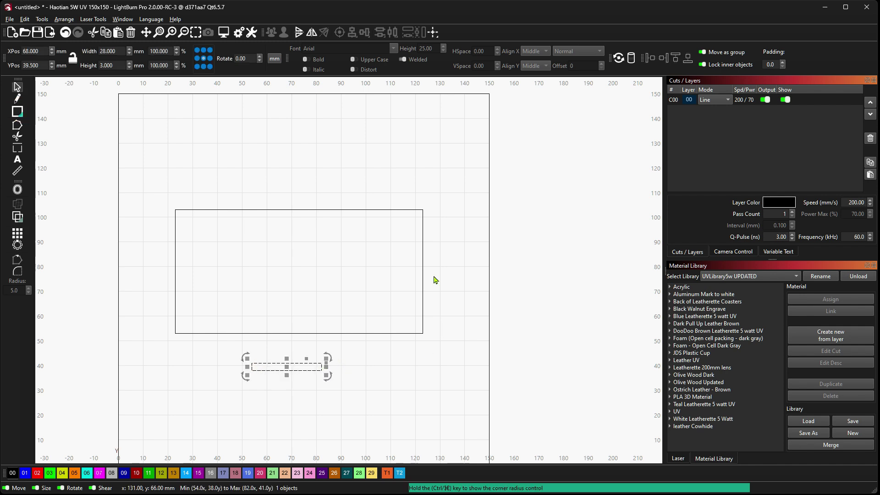
Step: Size the thin rectangle to 25 × 3 mm and nudge it right and down
{"action": "triple_click", "coordinate": [115, 66]}
{"action": "type", "text": "3"}
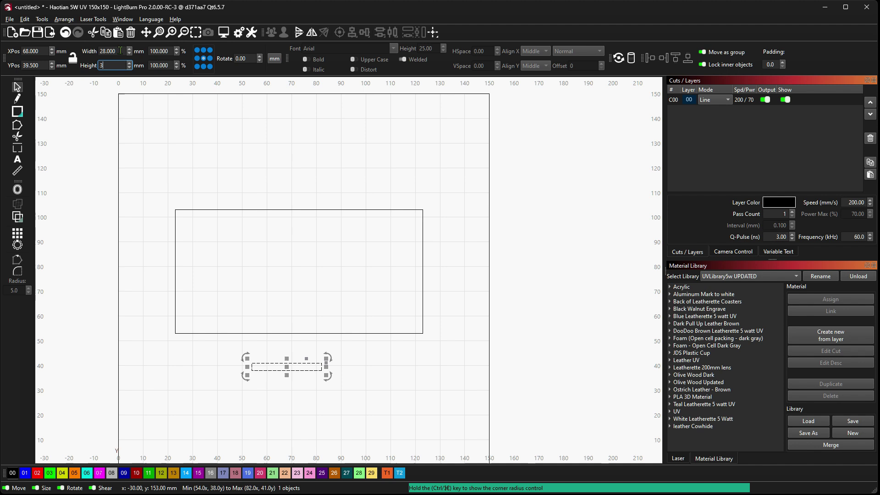
{"action": "triple_click", "coordinate": [120, 51]}
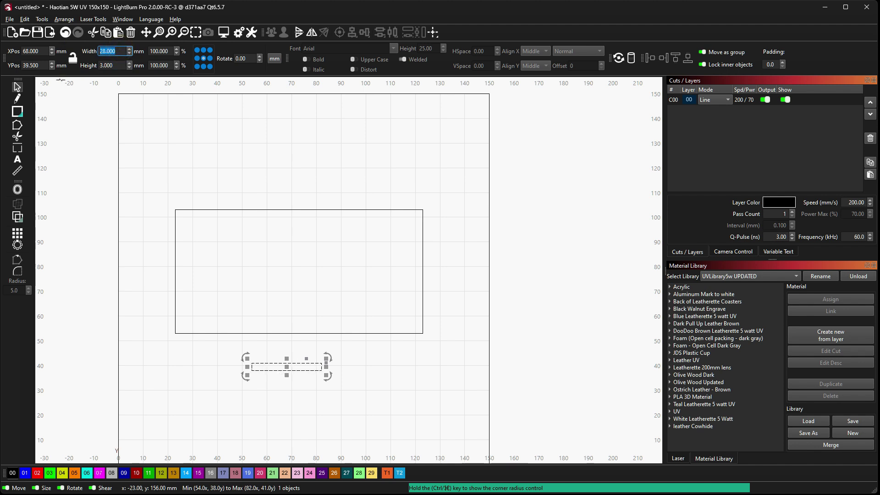
{"action": "type", "text": "25"}
{"action": "key", "text": "Tab"}
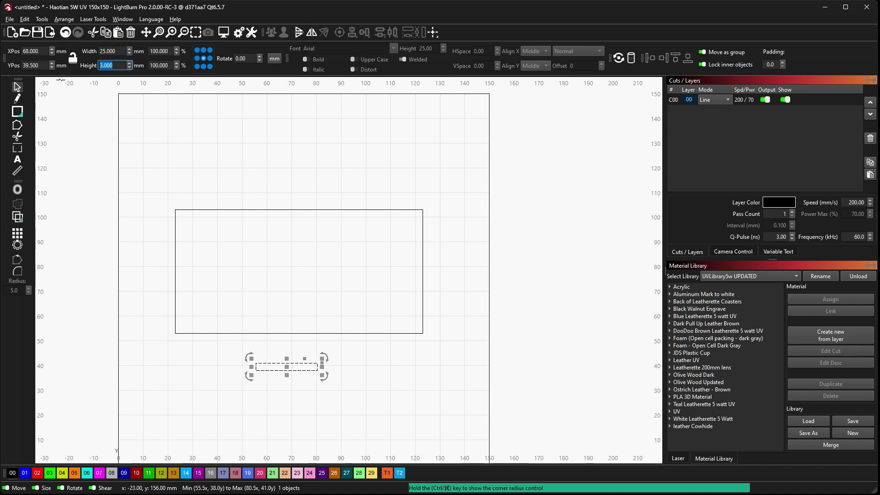
{"action": "left_click_drag", "start_coordinate": [305, 373], "coordinate": [314, 383]}
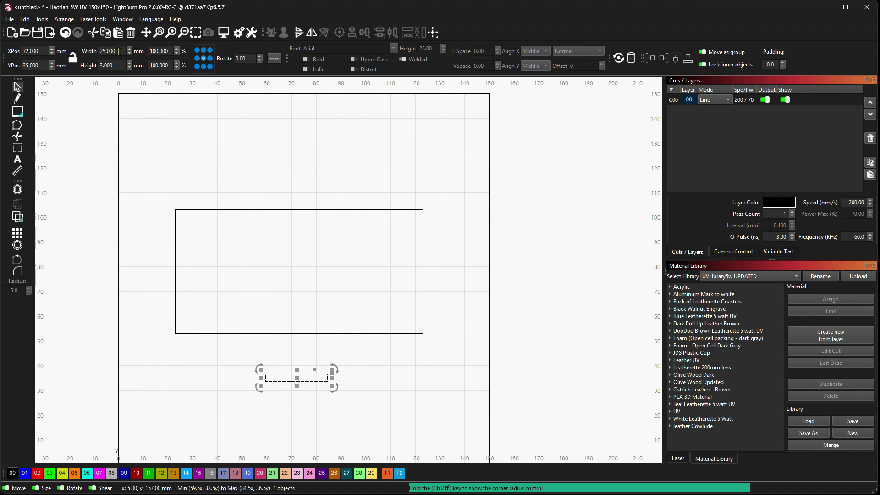
Step: Move the thin rectangle up onto the large rectangle's bottom edge and into the panel
{"action": "mouse_move", "coordinate": [297, 378]}
{"action": "left_mouse_down"}
{"action": "mouse_move", "coordinate": [297, 306]}
{"action": "mouse_move", "coordinate": [301, 315]}
{"action": "mouse_move", "coordinate": [292, 315]}
{"action": "mouse_move", "coordinate": [344, 319]}
{"action": "mouse_move", "coordinate": [220, 320]}
{"action": "mouse_move", "coordinate": [174, 331]}
{"action": "mouse_move", "coordinate": [271, 305]}
{"action": "mouse_move", "coordinate": [172, 331]}
{"action": "mouse_move", "coordinate": [253, 348]}
{"action": "mouse_move", "coordinate": [284, 318]}
{"action": "mouse_move", "coordinate": [308, 316]}
{"action": "mouse_move", "coordinate": [299, 331]}
{"action": "left_mouse_up"}
{"action": "left_click", "coordinate": [318, 352]}
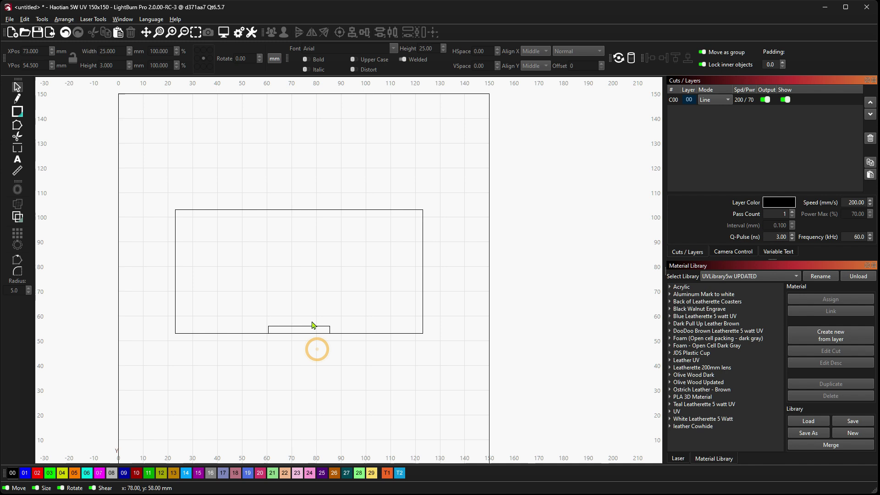
{"action": "left_click", "coordinate": [311, 326]}
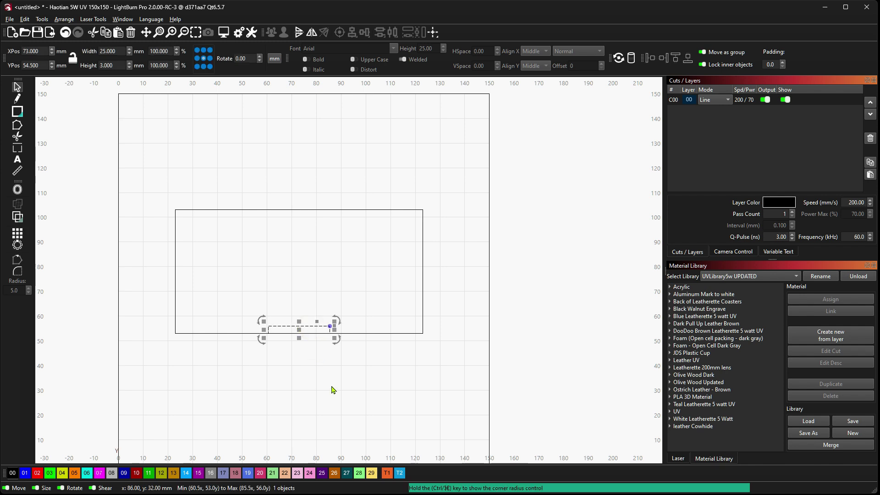
{"action": "left_click_drag", "start_coordinate": [298, 330], "coordinate": [312, 302]}
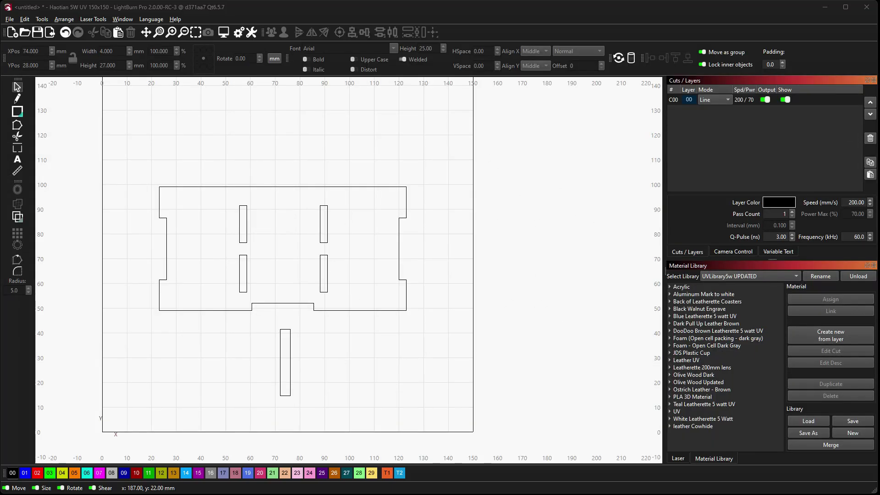
Step: Rotate the loose slot below the panel two quarter turns with Ctrl+period
{"action": "left_click", "coordinate": [290, 368]}
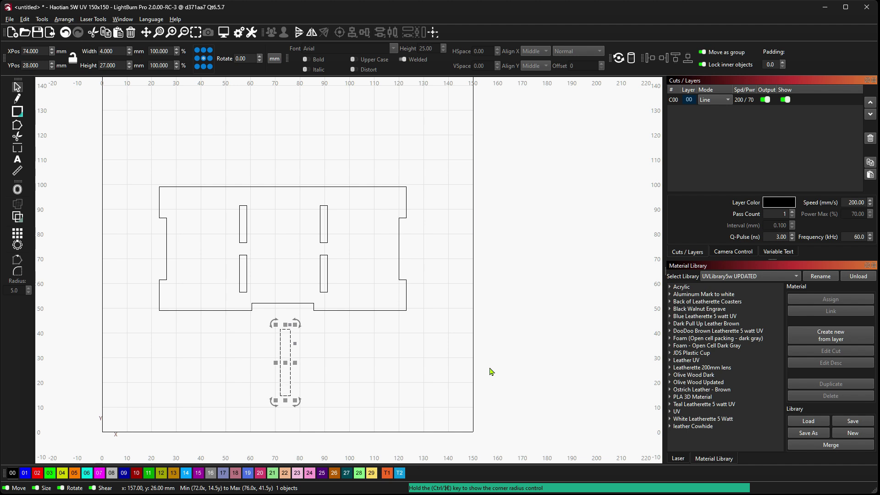
{"action": "left_click", "coordinate": [435, 366]}
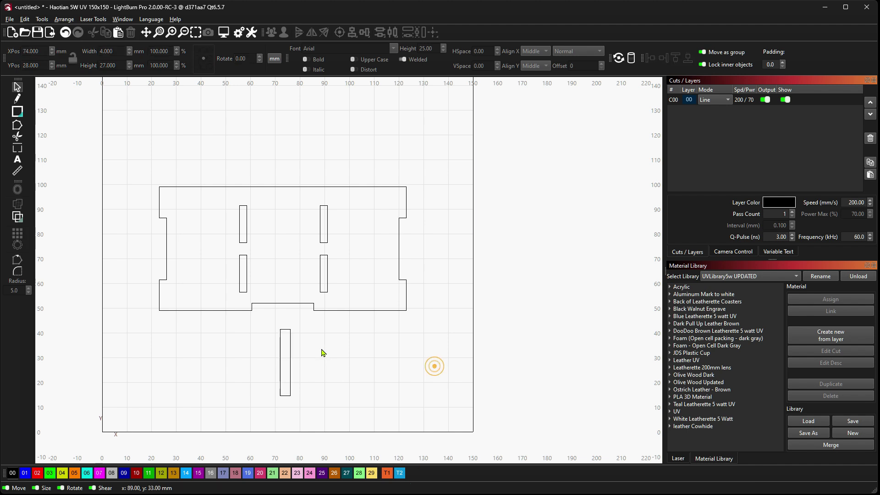
{"action": "left_click", "coordinate": [288, 361]}
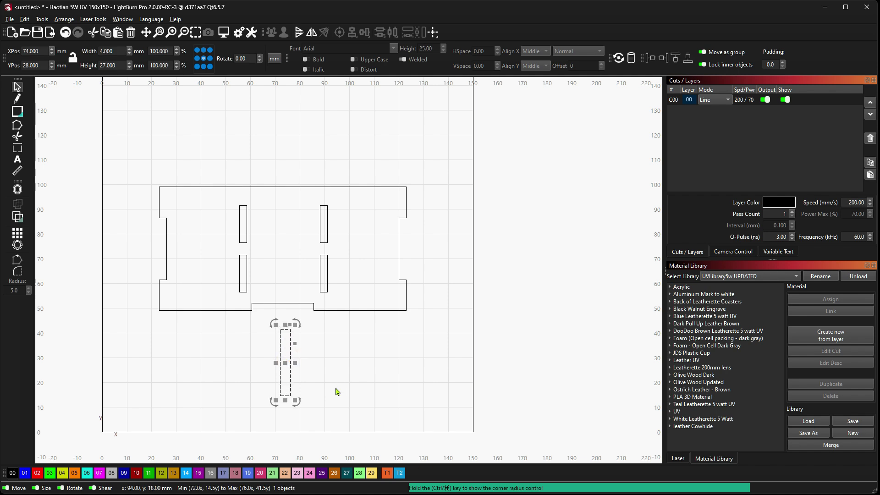
{"action": "key", "text": "ctrl+period"}
{"action": "key", "text": "ctrl+period"}
{"action": "key", "text": "ctrl+period"}
{"action": "key", "text": "ctrl+period"}
{"action": "key", "text": "ctrl+period"}
{"action": "key", "text": "ctrl+period"}
{"action": "key", "text": "ctrl+period"}
{"action": "key", "text": "ctrl+period"}
{"action": "key", "text": "ctrl+period"}
{"action": "key", "text": "ctrl+period"}
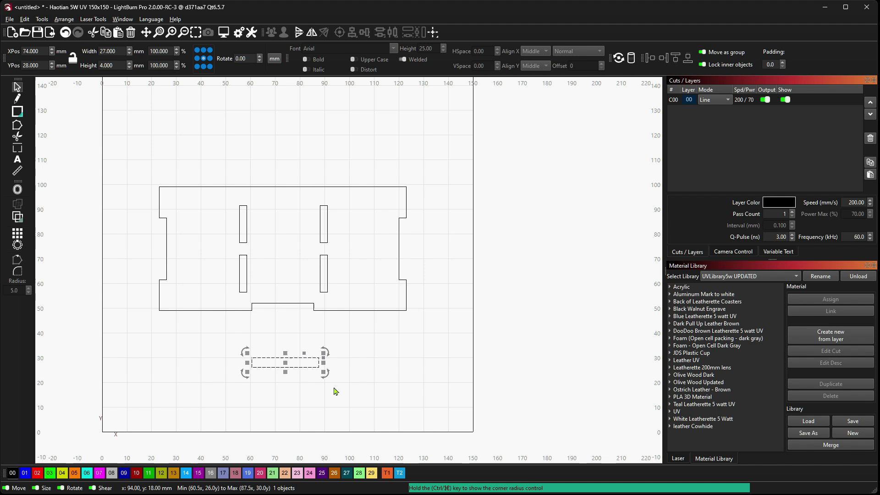
{"action": "key", "text": "ctrl+period"}
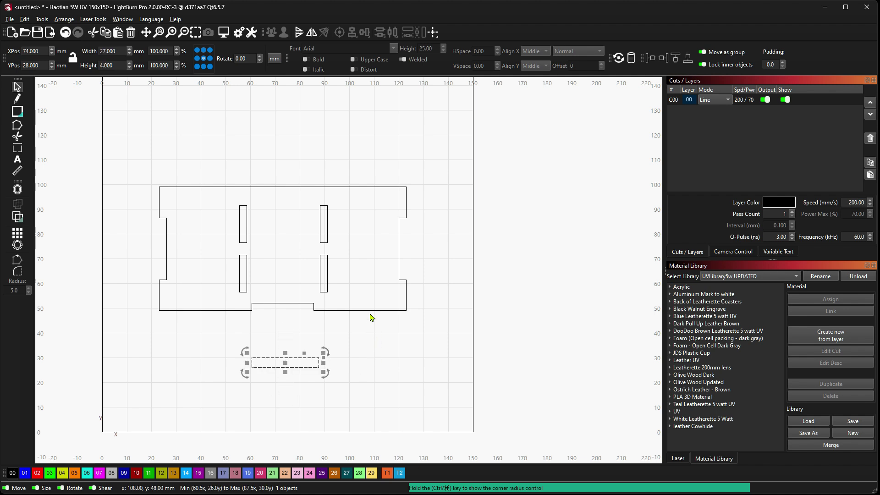
Step: Flip the large panel outline vertically
{"action": "left_click", "coordinate": [371, 317]}
{"action": "left_click", "coordinate": [369, 310]}
{"action": "key", "text": "v"}
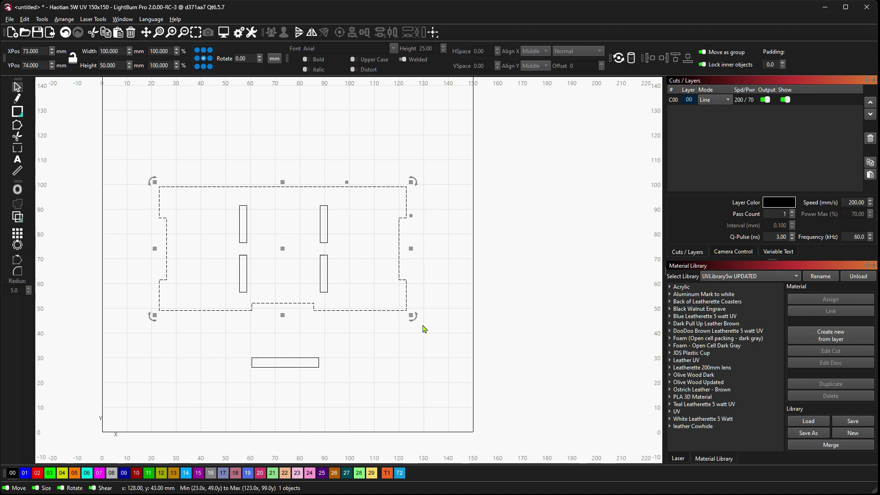
{"action": "left_click", "coordinate": [428, 340]}
Step: Move the small rectangle up about 7 mm and rotate it upright under the bottom notch
{"action": "left_click", "coordinate": [310, 358]}
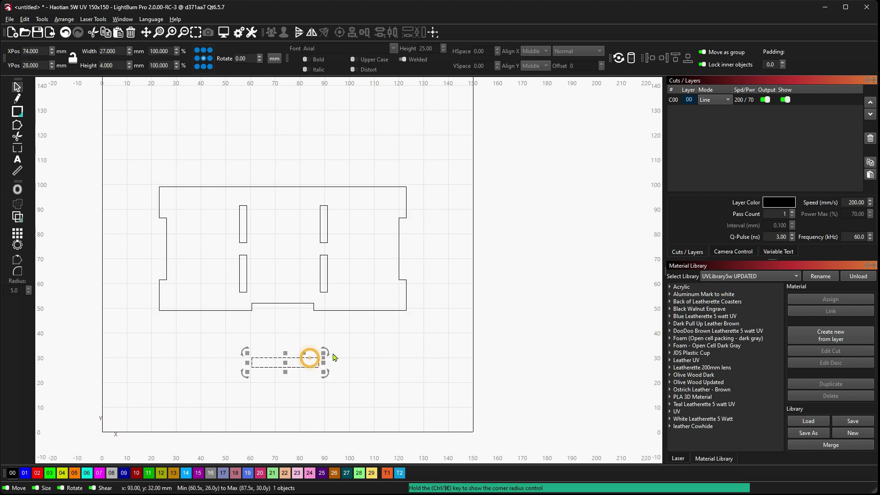
{"action": "mouse_move", "coordinate": [329, 351]}
{"action": "left_mouse_down"}
{"action": "mouse_move", "coordinate": [297, 322]}
{"action": "mouse_move", "coordinate": [313, 326]}
{"action": "mouse_move", "coordinate": [290, 315]}
{"action": "mouse_move", "coordinate": [314, 350]}
{"action": "mouse_move", "coordinate": [300, 328]}
{"action": "mouse_move", "coordinate": [320, 346]}
{"action": "mouse_move", "coordinate": [279, 324]}
{"action": "mouse_move", "coordinate": [318, 337]}
{"action": "mouse_move", "coordinate": [329, 356]}
{"action": "left_mouse_up"}
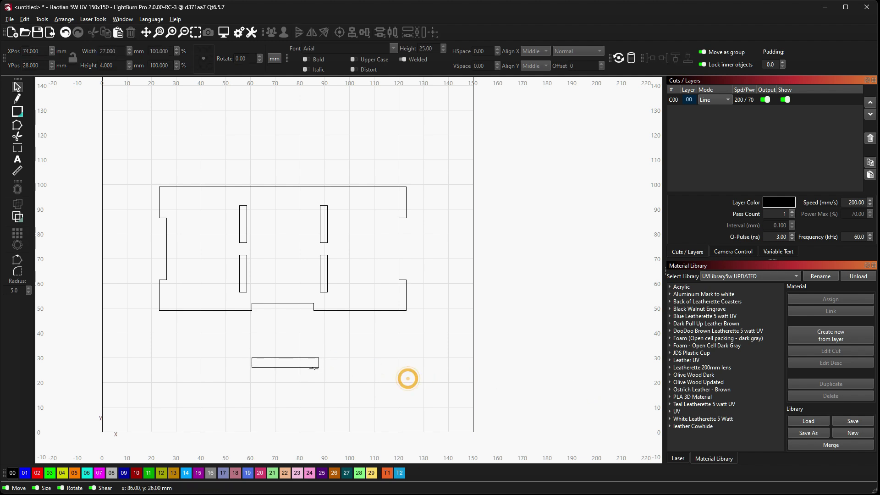
{"action": "left_click", "coordinate": [304, 366]}
{"action": "left_click_drag", "start_coordinate": [287, 359], "coordinate": [284, 349]}
{"action": "key", "text": "ctrl+period"}
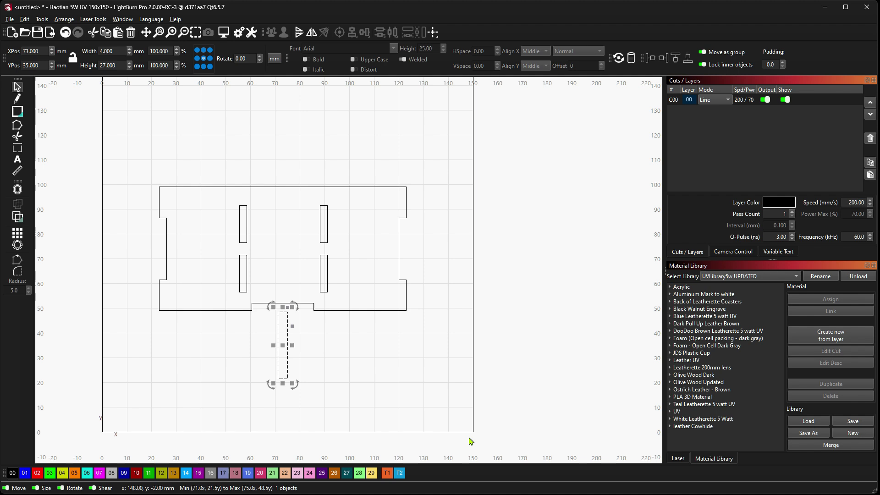
{"action": "key", "text": "ctrl+period"}
{"action": "key", "text": "ctrl+period"}
{"action": "key", "text": "ctrl+period"}
{"action": "key", "text": "ctrl+period"}
{"action": "key", "text": "ctrl+period"}
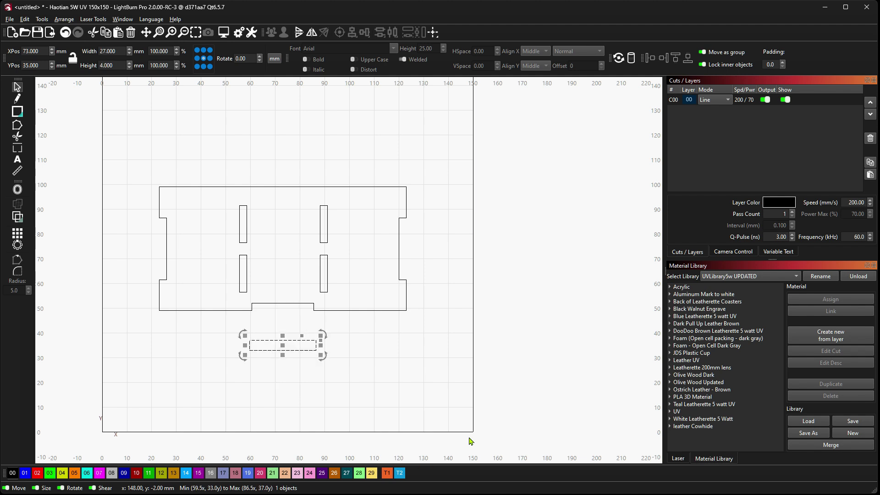
{"action": "key", "text": "ctrl+period"}
{"action": "key", "text": "ctrl+period"}
{"action": "key", "text": "ctrl+period"}
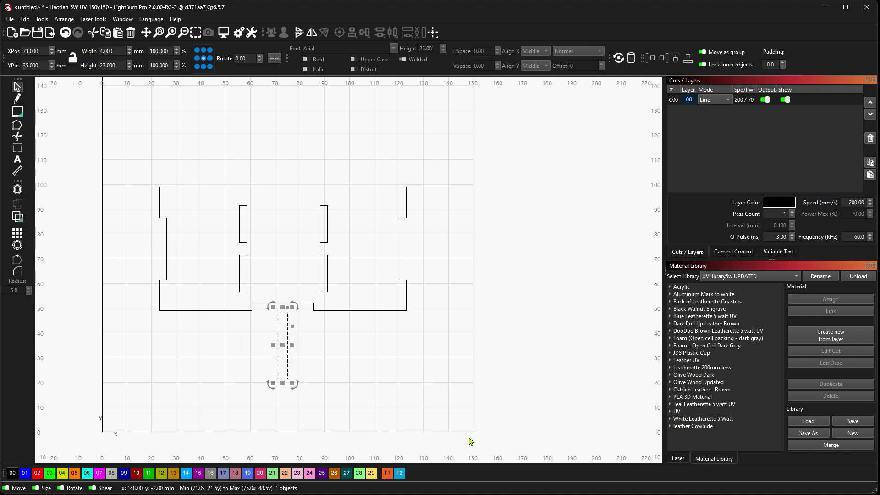
{"action": "left_click", "coordinate": [468, 349]}
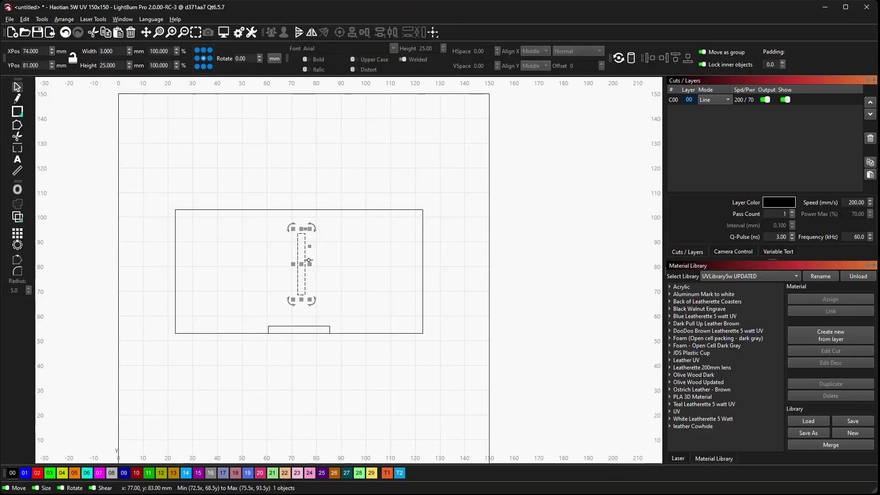
Step: Place the small rectangle on the panel's left edge and a copy on the right edge
{"action": "left_click_drag", "start_coordinate": [309, 260], "coordinate": [182, 272]}
{"action": "left_click", "coordinate": [159, 236]}
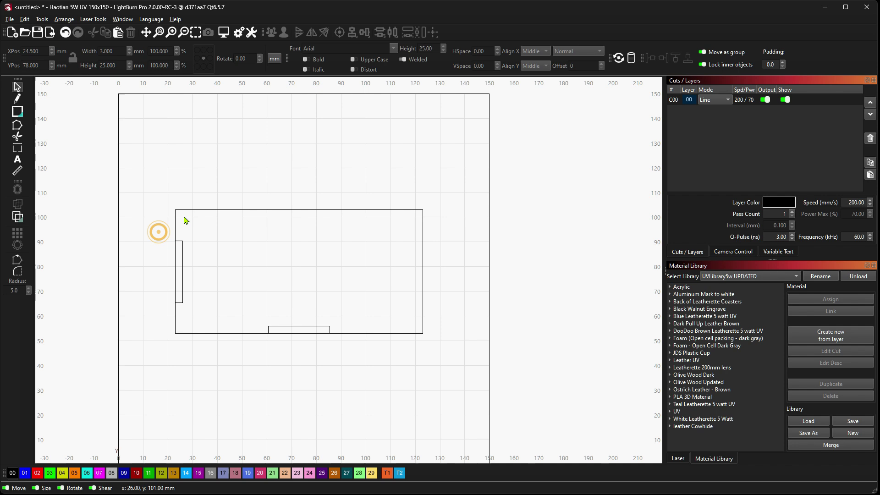
{"action": "left_click", "coordinate": [184, 257]}
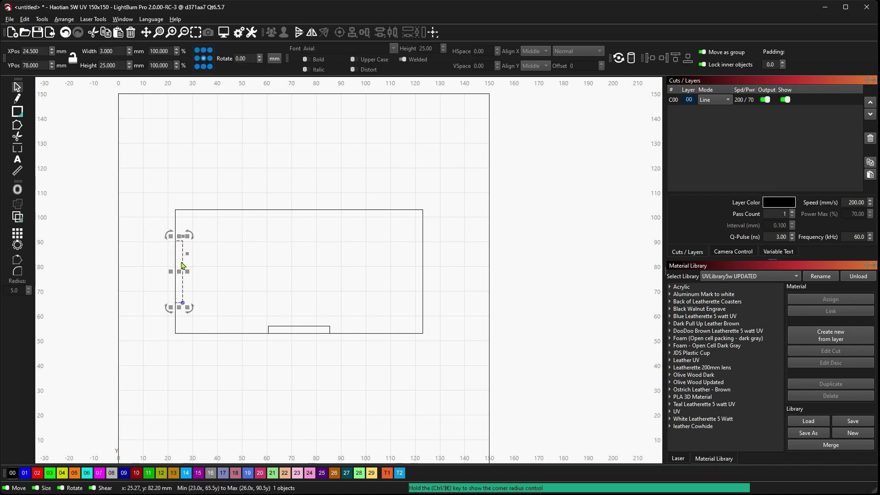
{"action": "left_click_drag", "start_coordinate": [181, 271], "coordinate": [417, 270]}
{"action": "left_click", "coordinate": [471, 273]}
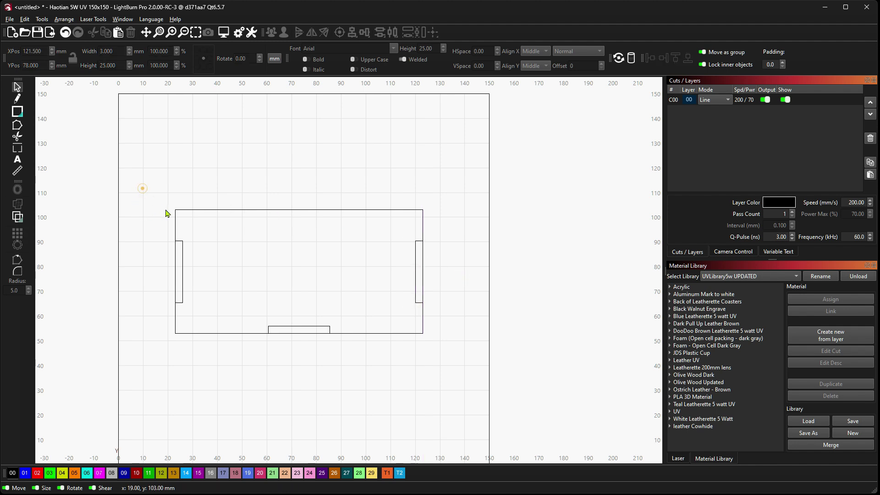
Step: Weld the panel and all three notch rectangles into one outline
{"action": "left_click_drag", "start_coordinate": [159, 187], "coordinate": [454, 370]}
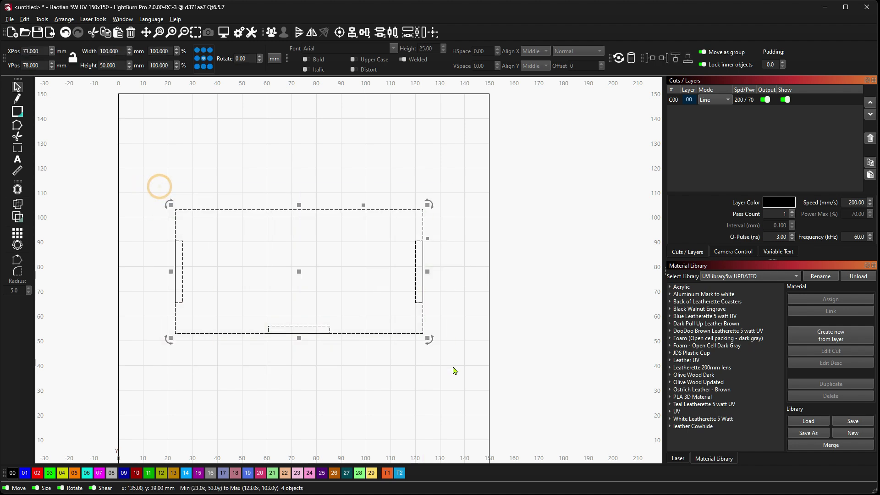
{"action": "left_click", "coordinate": [19, 205]}
{"action": "left_click", "coordinate": [118, 190]}
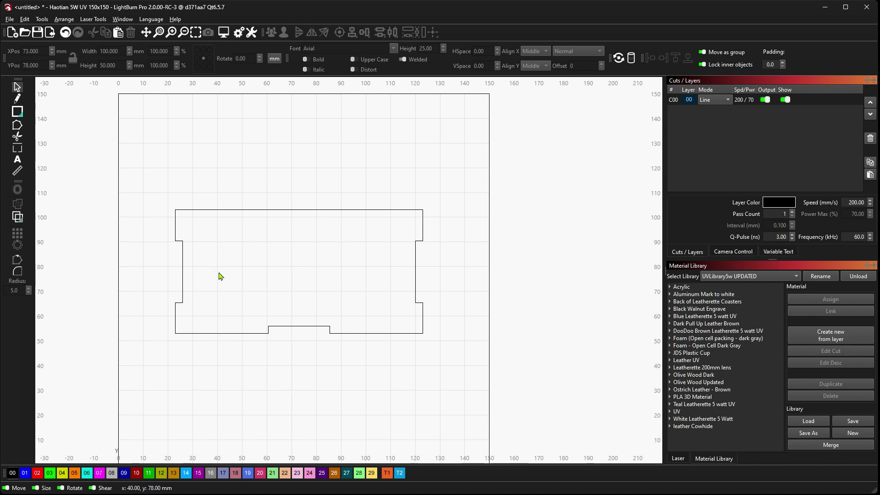
Step: Draw a new rectangle below the panel and set its width to 3 mm
{"action": "key", "text": "ctrl+r"}
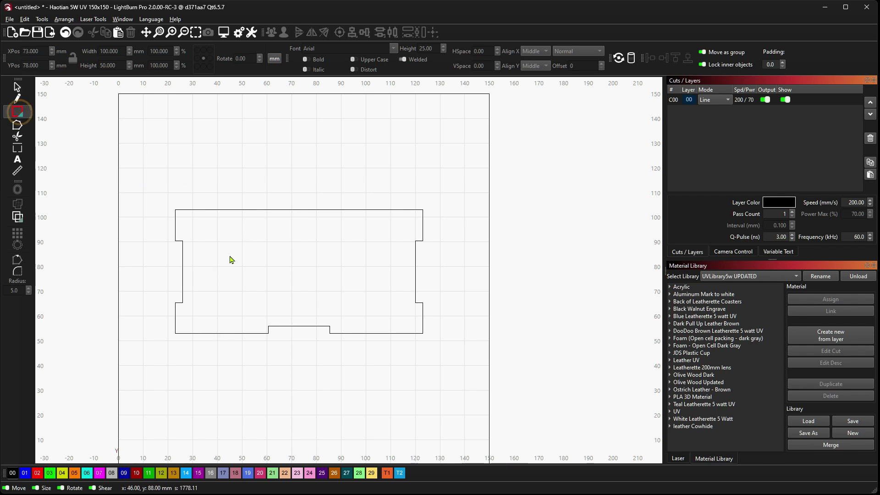
{"action": "left_click_drag", "start_coordinate": [235, 351], "coordinate": [248, 408]}
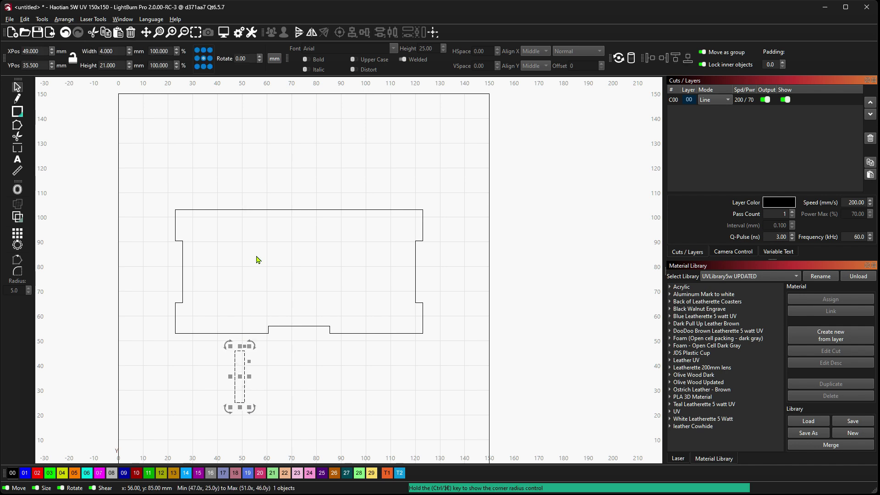
{"action": "double_click", "coordinate": [116, 51]}
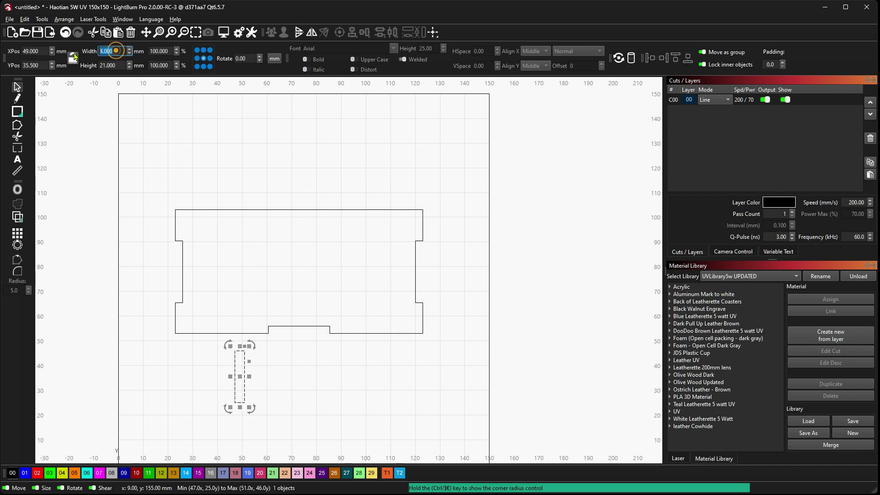
{"action": "type", "text": "3"}
{"action": "key", "text": "Tab"}
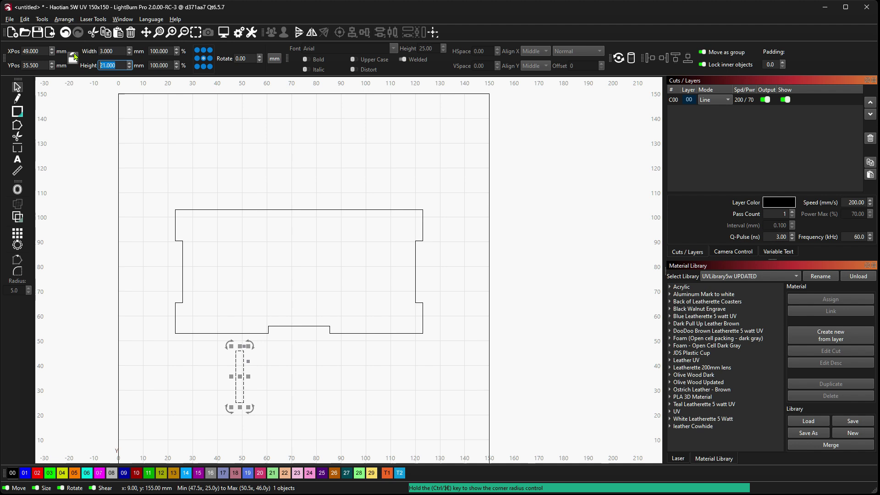
Step: Set the slot's height to 12 mm and move it up inside the panel
{"action": "type", "text": "10"}
{"action": "key", "text": "Return"}
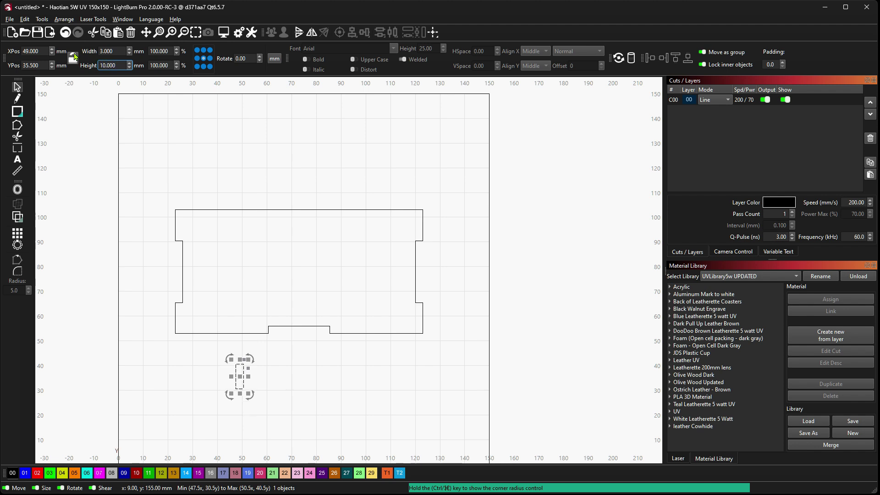
{"action": "key", "text": "Return"}
{"action": "key", "text": "Return"}
{"action": "type", "text": "12."}
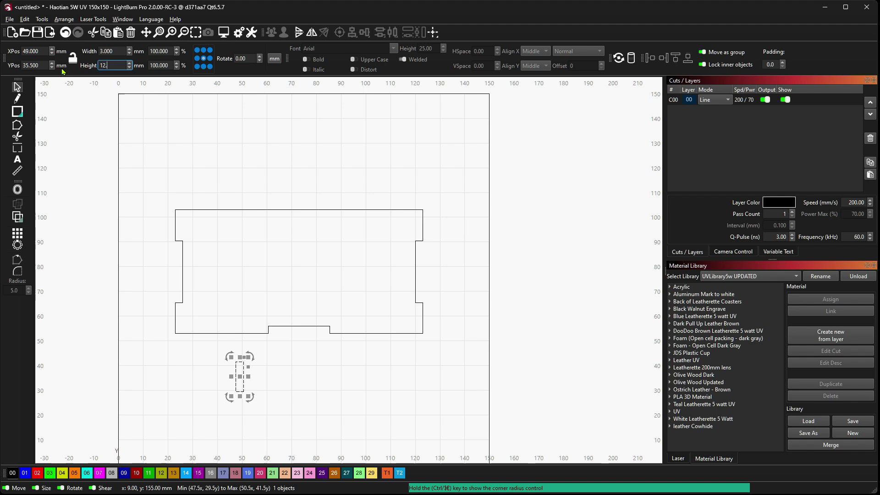
{"action": "key", "text": "Return"}
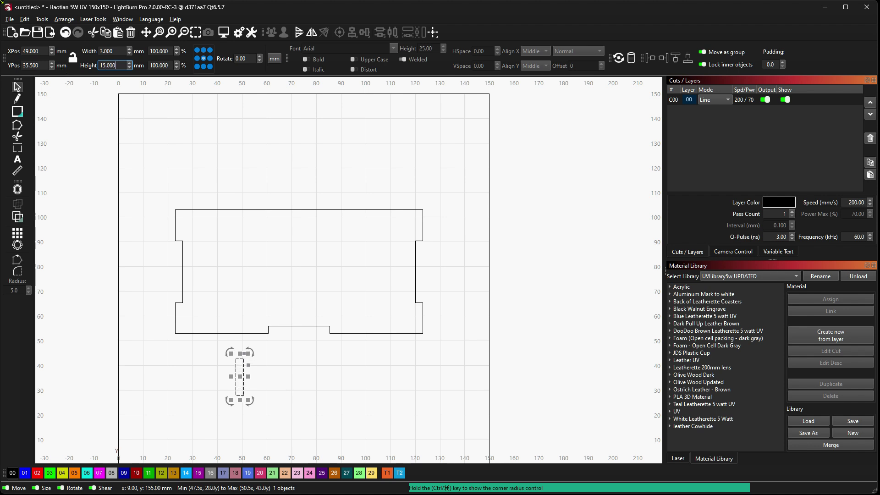
{"action": "left_click", "coordinate": [367, 385]}
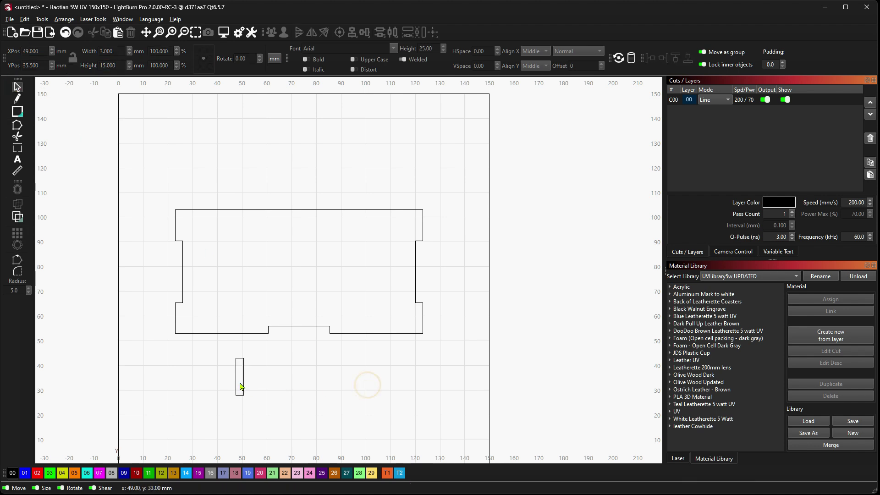
{"action": "left_click_drag", "start_coordinate": [244, 385], "coordinate": [246, 288]}
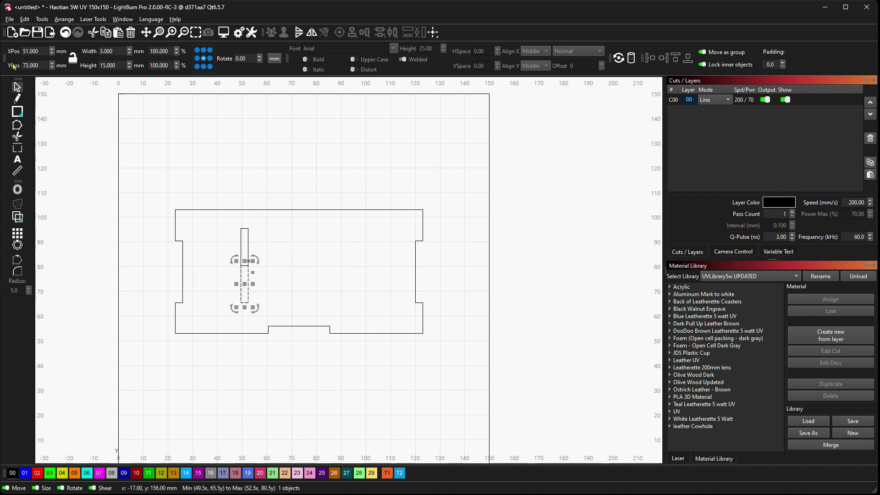
Step: Set the lower slot's Y position to 68 mm
{"action": "left_click", "coordinate": [34, 65]}
{"action": "left_click", "coordinate": [44, 65]}
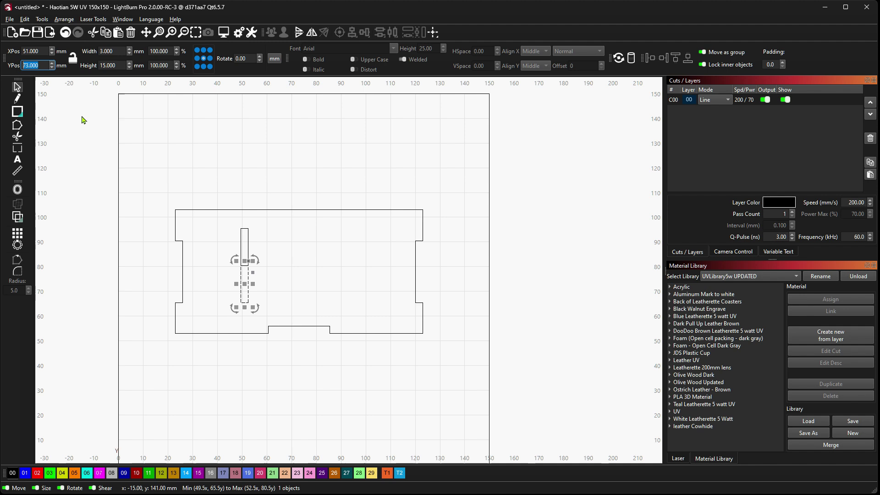
{"action": "key", "text": "Return"}
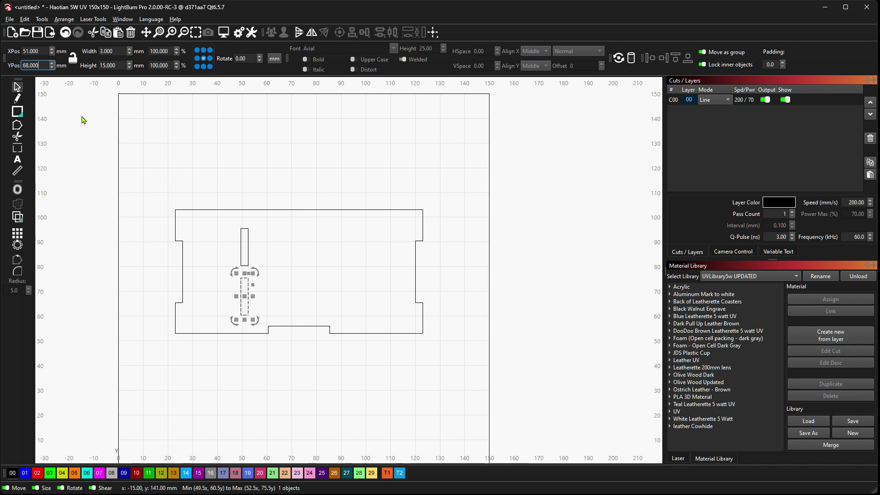
Step: Marquee-select both slots and shift them about 2 mm right
{"action": "left_click", "coordinate": [328, 174]}
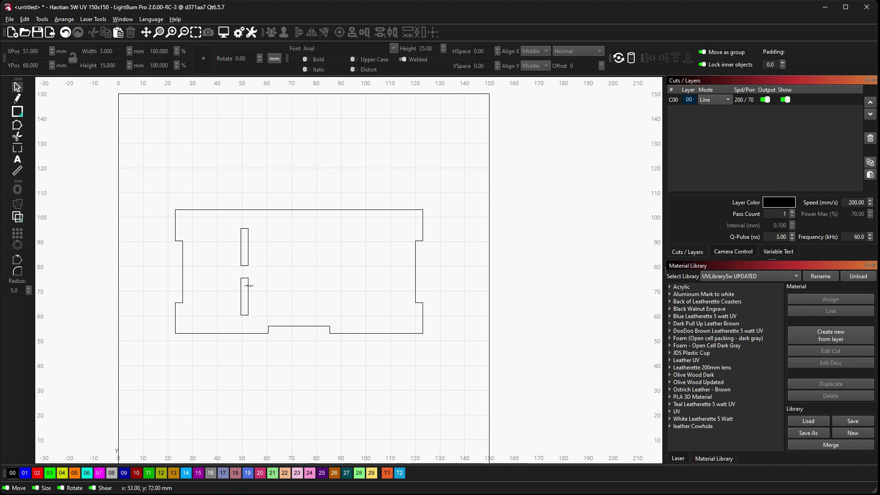
{"action": "left_click", "coordinate": [17, 86]}
{"action": "left_click_drag", "start_coordinate": [230, 226], "coordinate": [270, 327]}
{"action": "left_click_drag", "start_coordinate": [247, 269], "coordinate": [254, 275]}
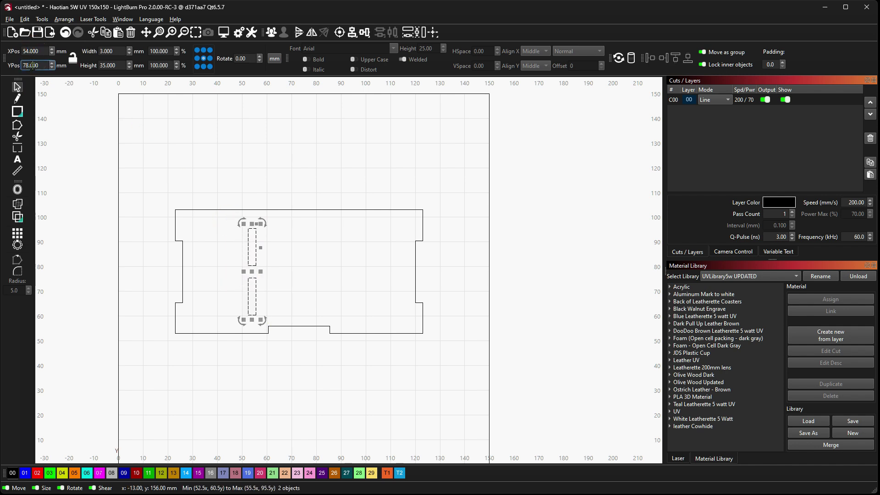
Step: Move the panel outline to the page's left edge using Move to Left
{"action": "left_click", "coordinate": [39, 65]}
{"action": "left_click", "coordinate": [48, 89]}
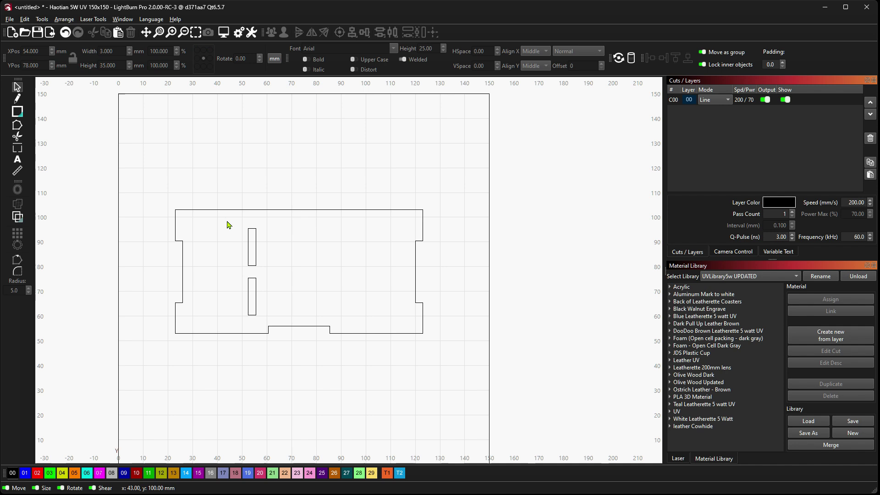
{"action": "left_click_drag", "start_coordinate": [225, 218], "coordinate": [278, 327]}
{"action": "left_click", "coordinate": [300, 175]}
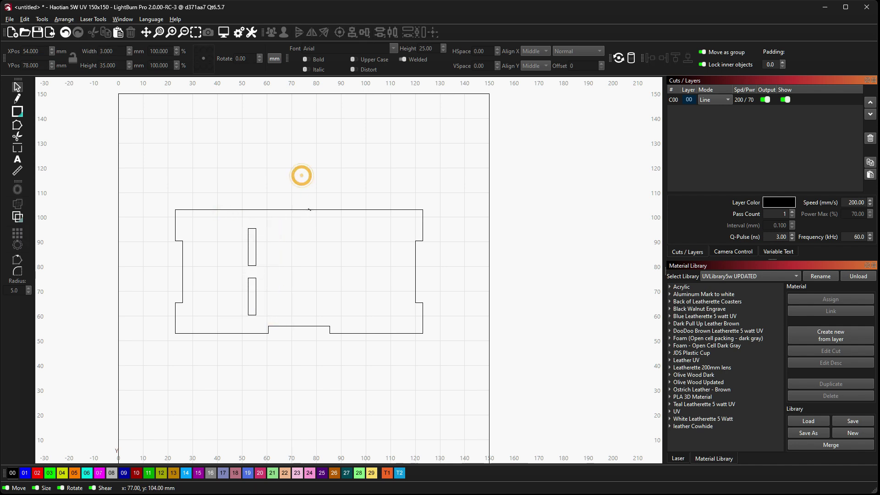
{"action": "mouse_move", "coordinate": [310, 210]}
{"action": "left_mouse_down"}
{"action": "mouse_move", "coordinate": [253, 224]}
{"action": "mouse_move", "coordinate": [319, 214]}
{"action": "left_mouse_up"}
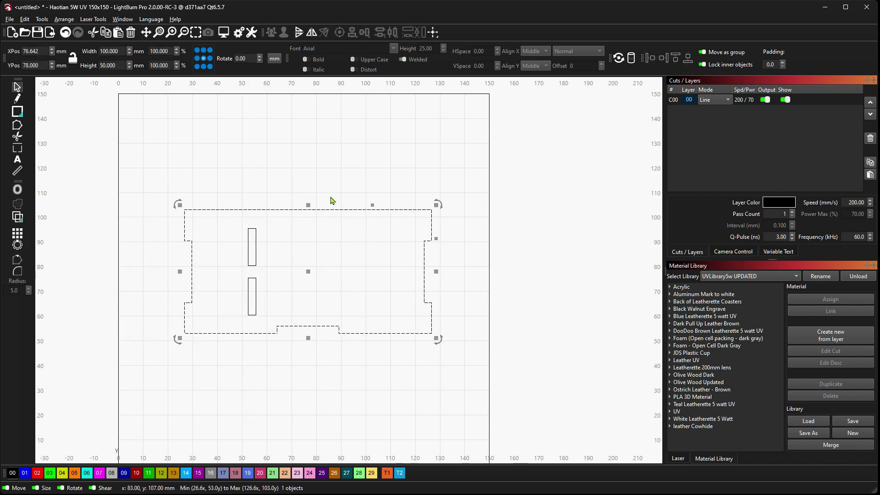
{"action": "left_click", "coordinate": [433, 33]}
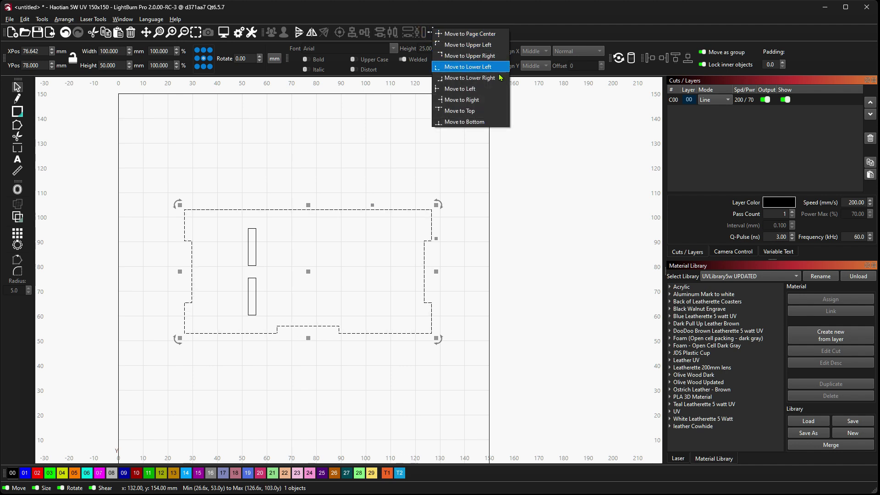
{"action": "left_click", "coordinate": [487, 88]}
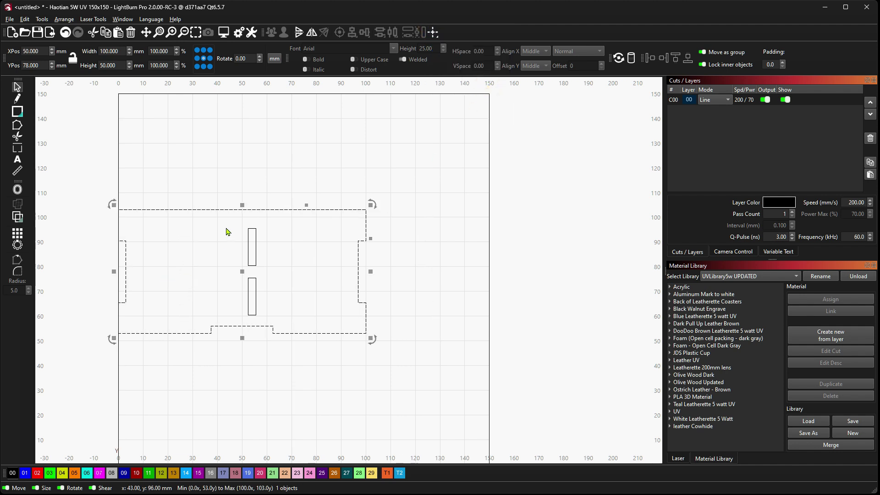
Step: Select the two slots and set their X position to 33.33 mm, then 66.660 mm
{"action": "left_click", "coordinate": [277, 183]}
{"action": "left_click_drag", "start_coordinate": [239, 221], "coordinate": [268, 319]}
{"action": "left_click_drag", "start_coordinate": [252, 274], "coordinate": [123, 267]}
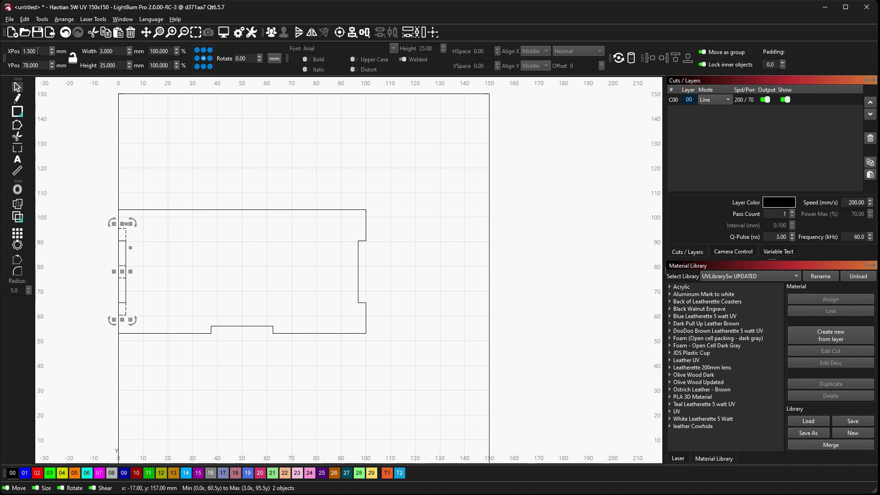
{"action": "left_click", "coordinate": [44, 51]}
{"action": "type", "text": "33.33"}
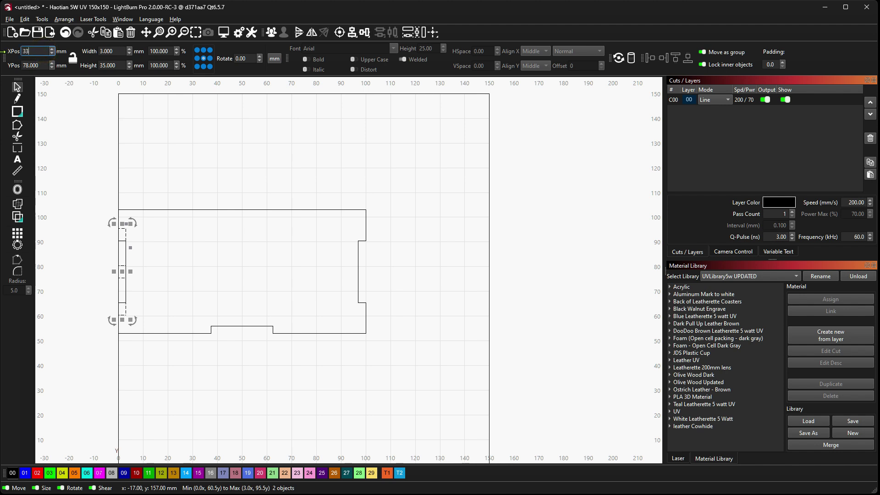
{"action": "key", "text": "Return"}
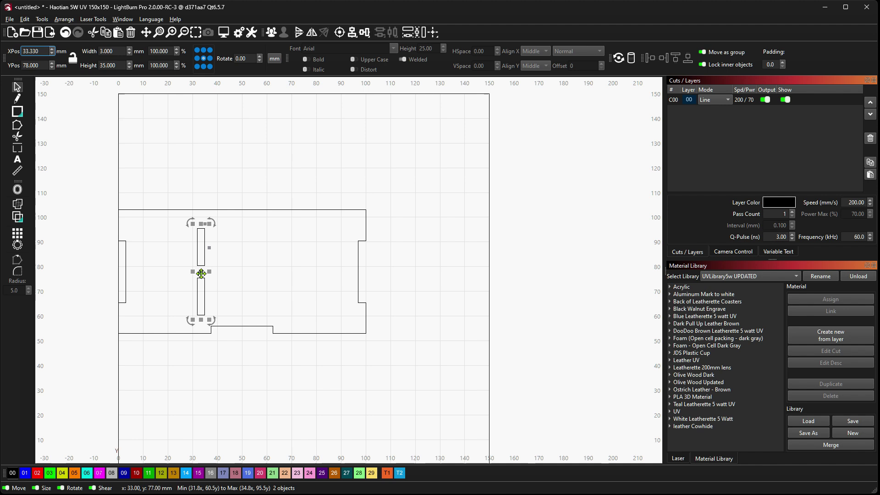
{"action": "left_click_drag", "start_coordinate": [41, 47], "coordinate": [3, 53]}
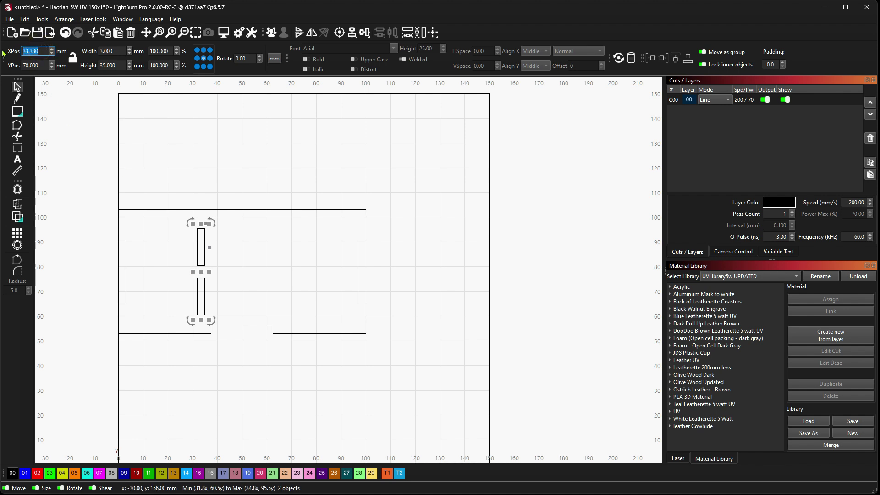
{"action": "type", "text": "66.660"}
{"action": "key", "text": "Return"}
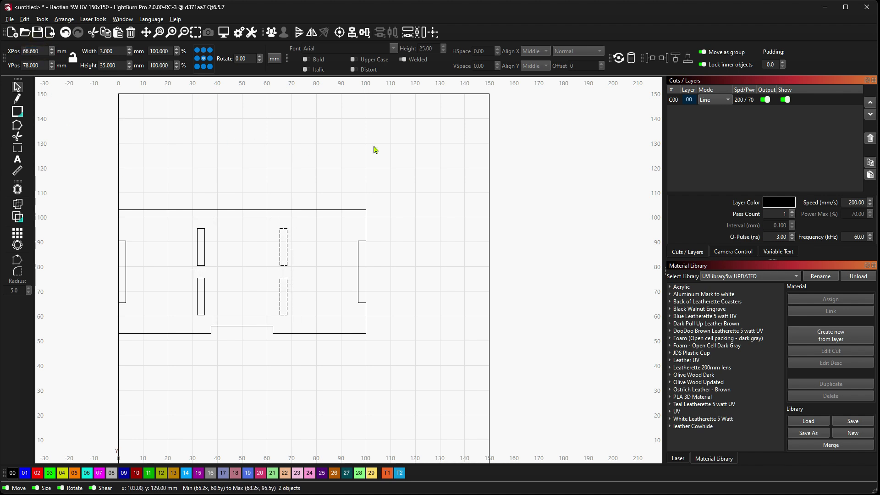
Step: Select the whole panel with its slots and drag it toward the page centre
{"action": "left_click", "coordinate": [373, 145]}
{"action": "left_click_drag", "start_coordinate": [91, 183], "coordinate": [442, 389]}
{"action": "left_click_drag", "start_coordinate": [243, 265], "coordinate": [300, 275]}
{"action": "left_click", "coordinate": [506, 293]}
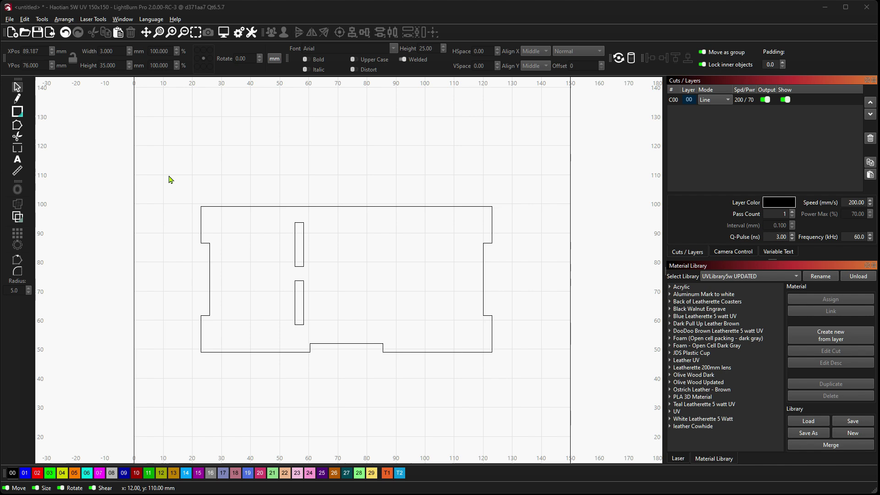
Step: With the Select tool, drag the slot pair left onto the outline's left edge at X 23 mm
{"action": "left_click", "coordinate": [264, 207]}
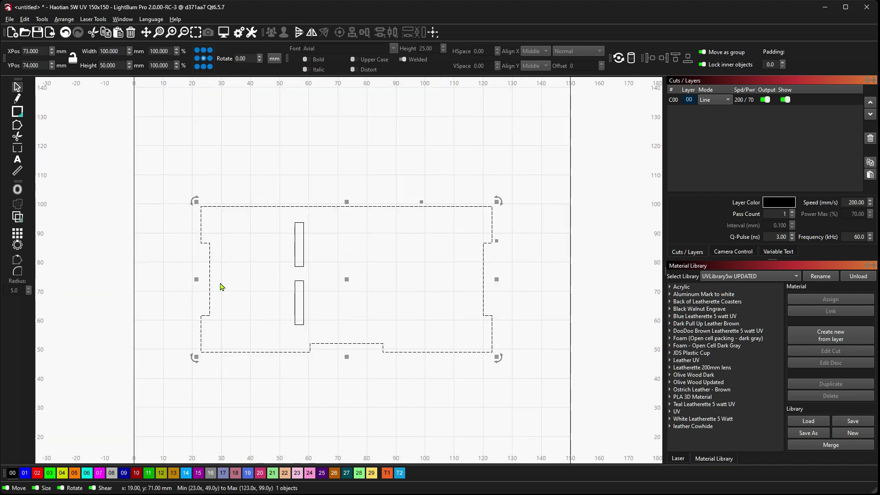
{"action": "left_click", "coordinate": [17, 87]}
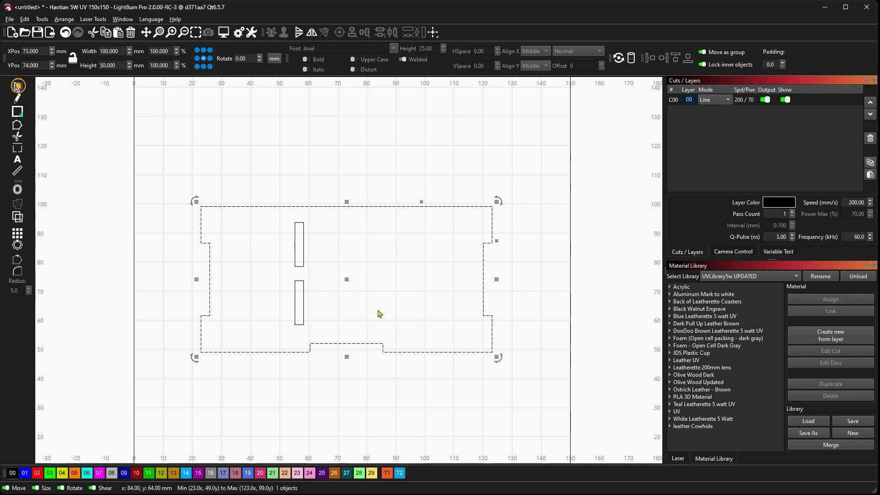
{"action": "left_click", "coordinate": [304, 266]}
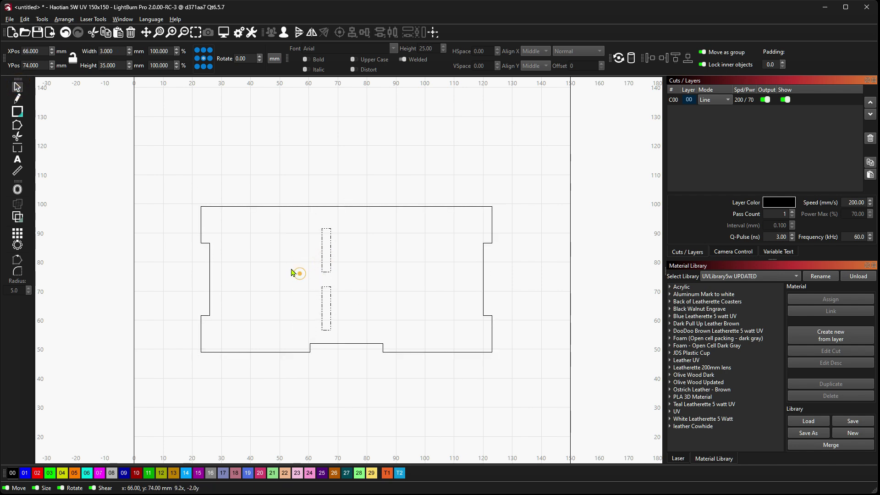
{"action": "left_click_drag", "start_coordinate": [299, 275], "coordinate": [201, 285]}
{"action": "key", "text": "super"}
{"action": "left_click", "coordinate": [364, 293]}
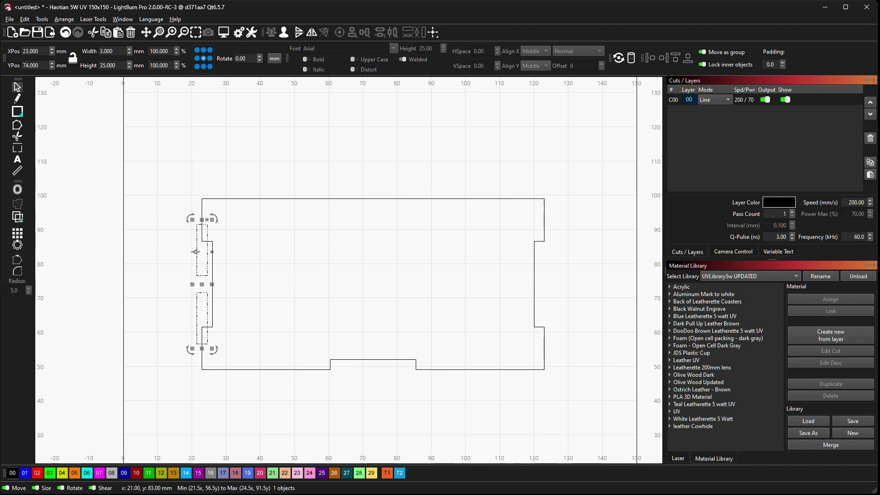
{"action": "scroll", "coordinate": [216, 243], "scroll_direction": "up", "scroll_amount": 6}
{"action": "scroll", "coordinate": [208, 396], "scroll_direction": "down", "scroll_amount": 3}
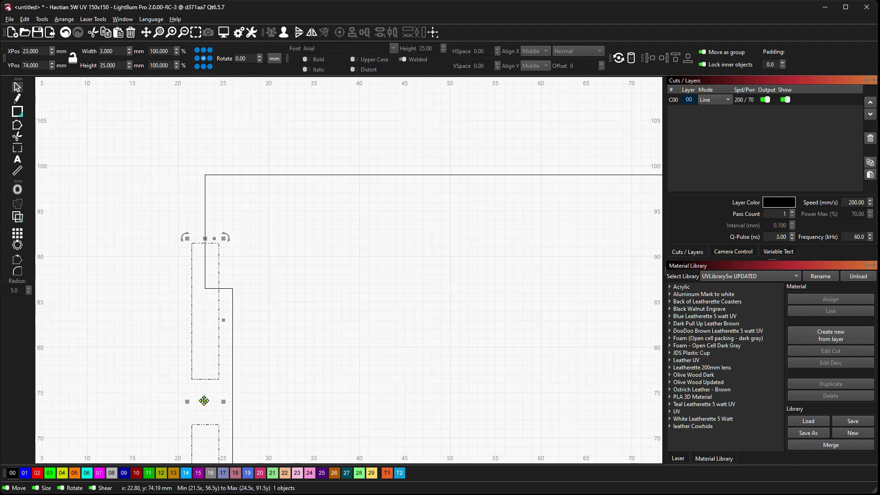
{"action": "mouse_move", "coordinate": [204, 401]}
{"action": "left_mouse_down"}
{"action": "mouse_move", "coordinate": [193, 403]}
{"action": "mouse_move", "coordinate": [201, 402]}
{"action": "left_mouse_up"}
{"action": "scroll", "coordinate": [324, 377], "scroll_direction": "down", "scroll_amount": 5}
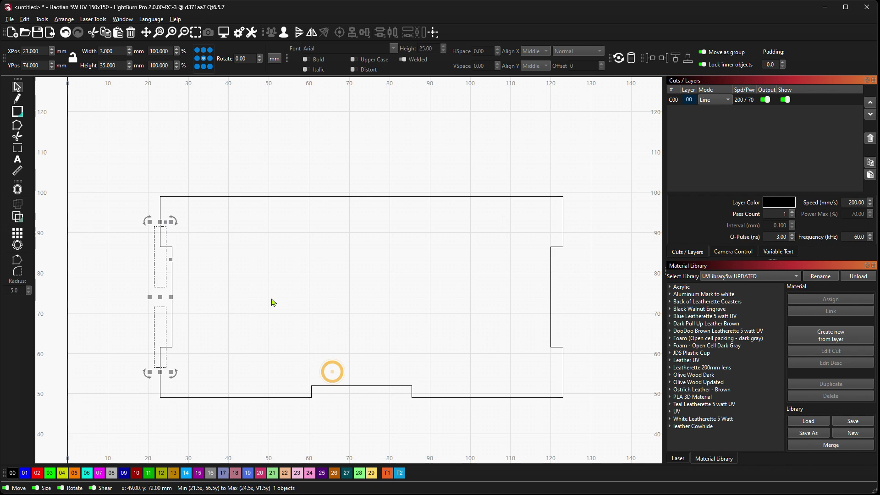
Step: Move the slot pair to XPos 23+33.333 (56.333 mm) and place a duplicate pair at 89.666 mm
{"action": "left_click", "coordinate": [301, 197]}
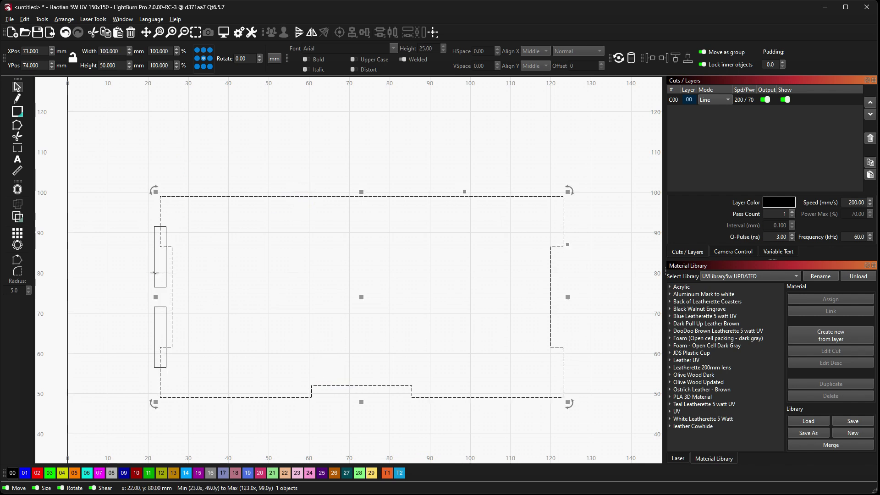
{"action": "left_click", "coordinate": [155, 273]}
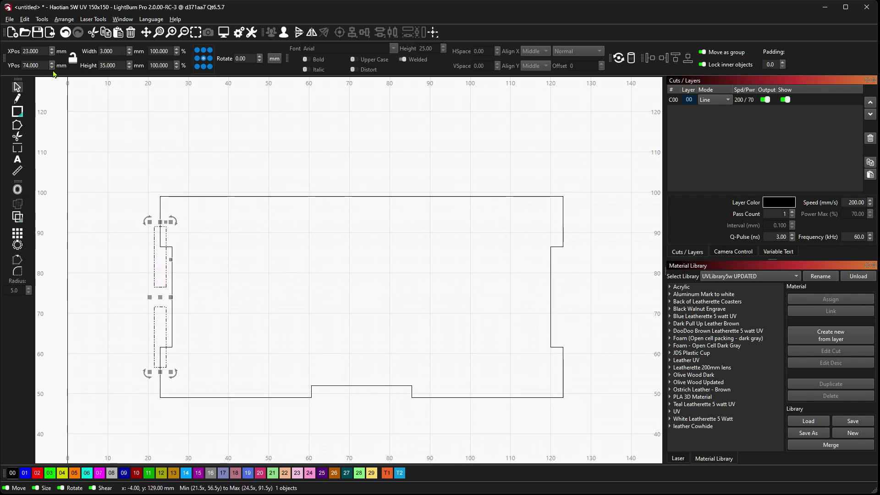
{"action": "left_click", "coordinate": [42, 51]}
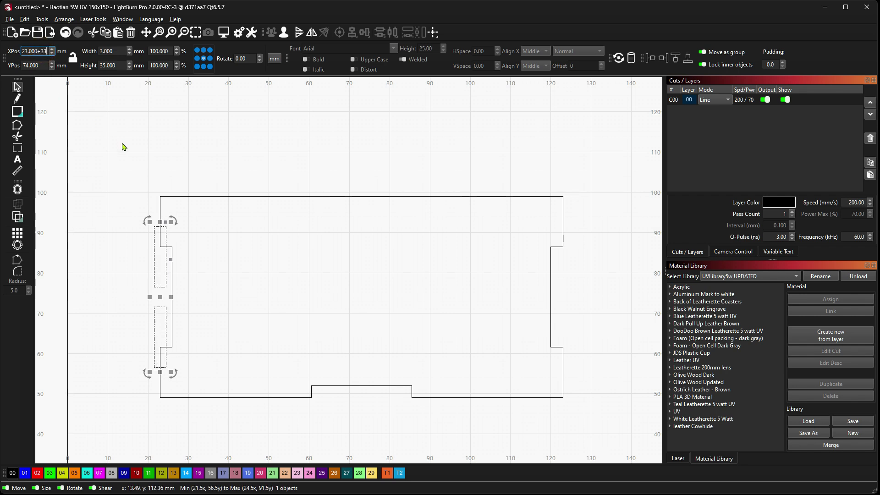
{"action": "key", "text": "Return"}
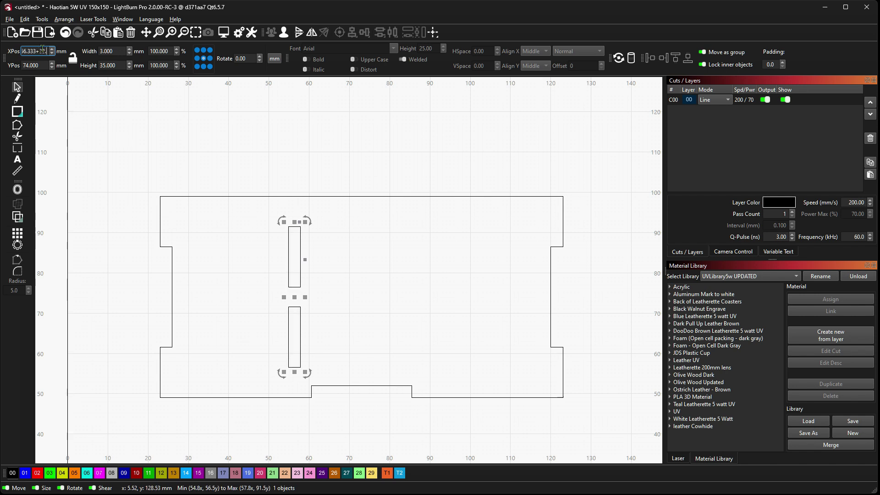
{"action": "key", "text": "Return"}
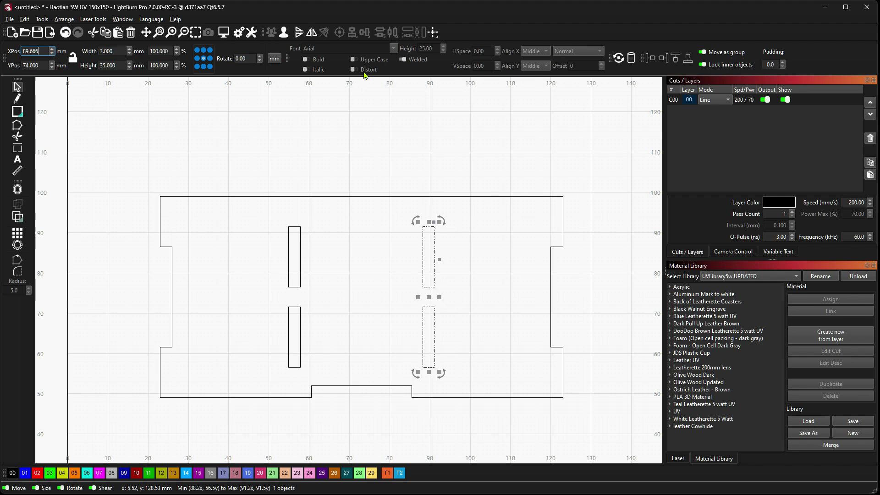
{"action": "left_click", "coordinate": [400, 174]}
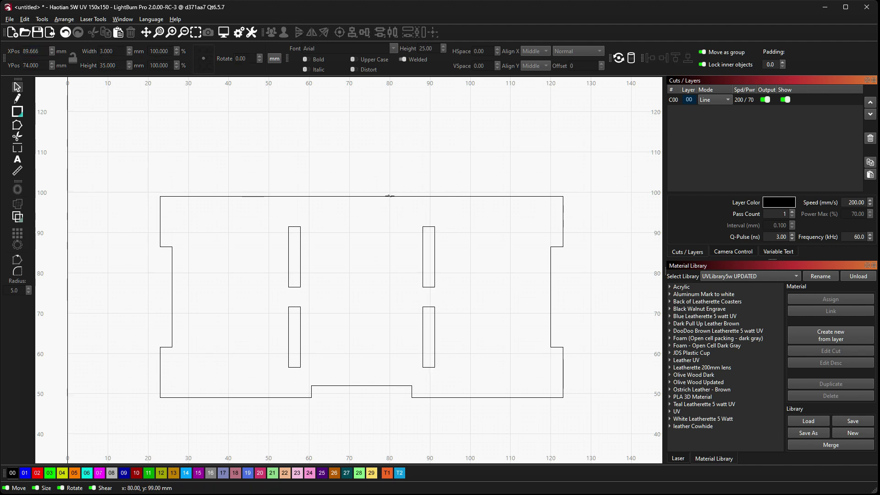
Step: Undo the second slot pair and its move, leaving one slot pair near the centre
{"action": "left_click", "coordinate": [389, 196]}
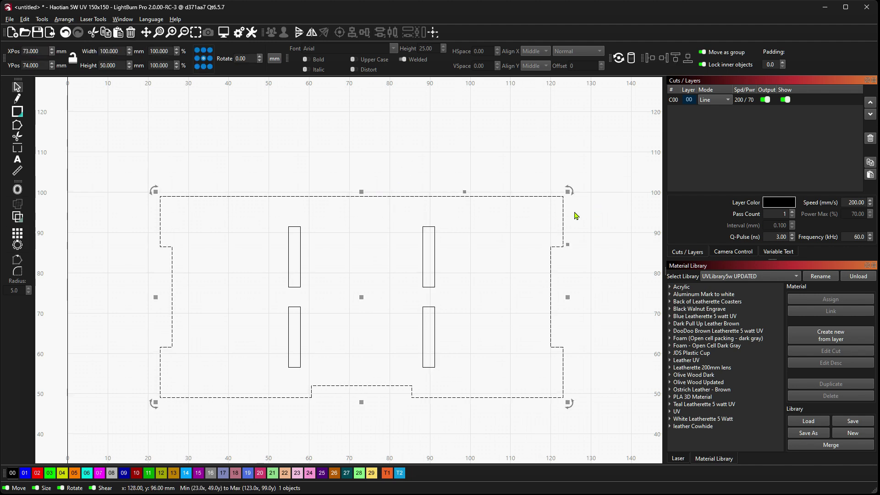
{"action": "left_click", "coordinate": [294, 182]}
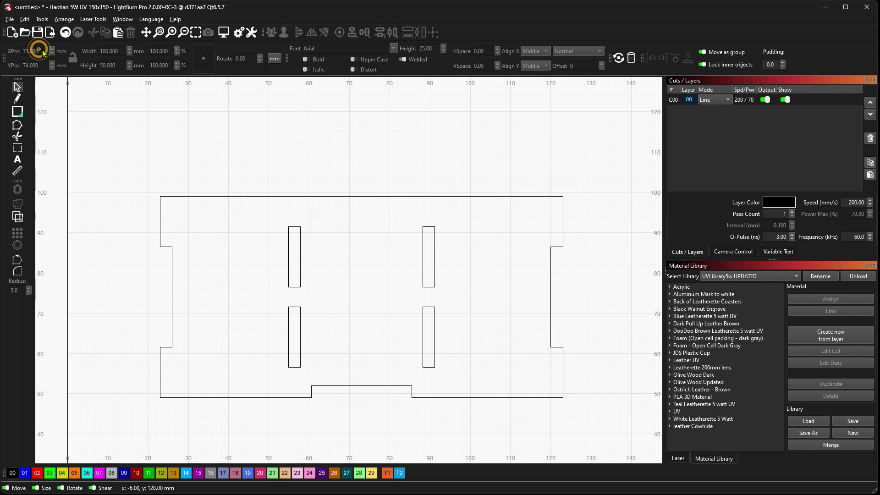
{"action": "left_click", "coordinate": [262, 177]}
{"action": "left_click", "coordinate": [290, 197]}
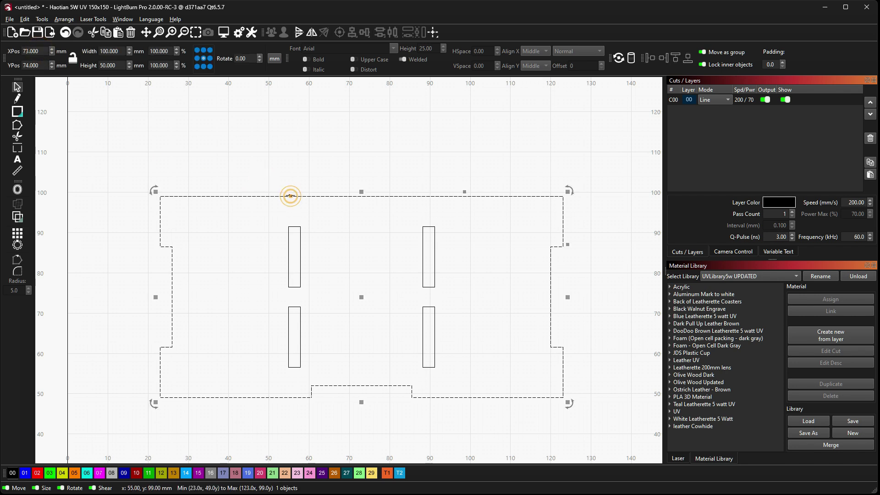
{"action": "left_click", "coordinate": [476, 254]}
{"action": "key", "text": "ctrl+z"}
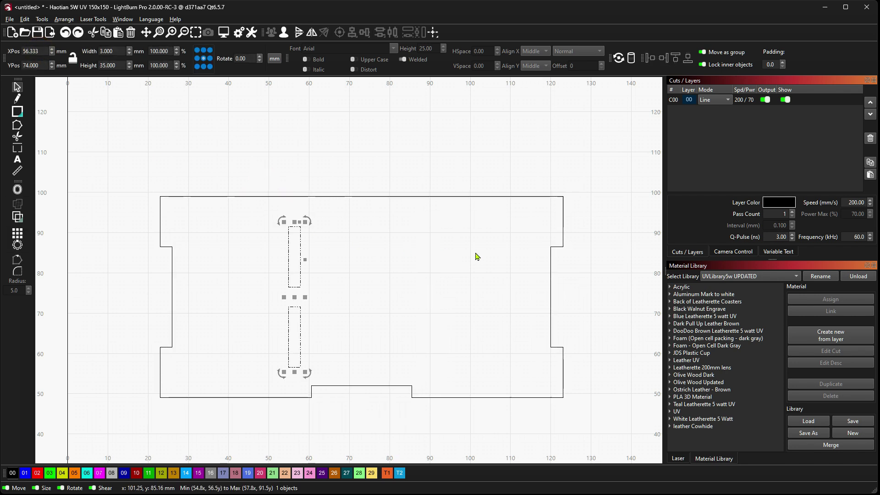
{"action": "key", "text": "ctrl+z"}
{"action": "key", "text": "ctrl+z"}
{"action": "key", "text": "ctrl+shift+z"}
{"action": "key", "text": "ctrl+shift+z"}
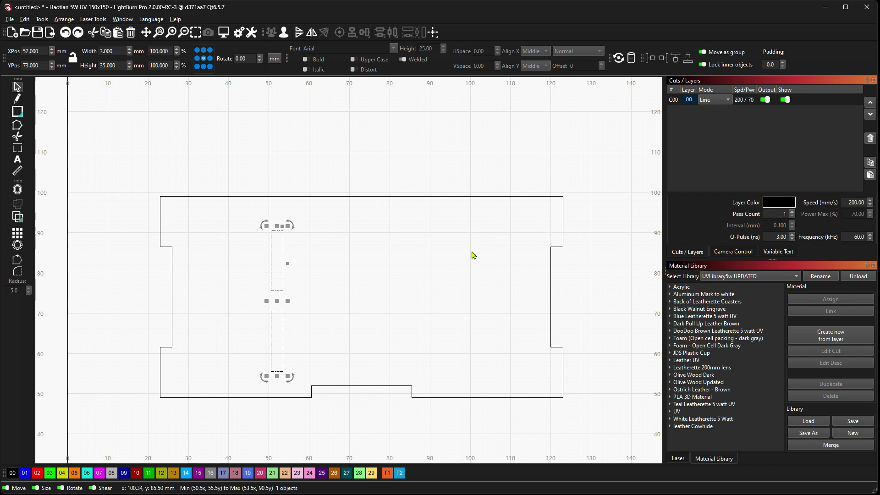
{"action": "left_click", "coordinate": [457, 157]}
Step: Set the panel outline's width to 97.123 mm
{"action": "left_click", "coordinate": [464, 196]}
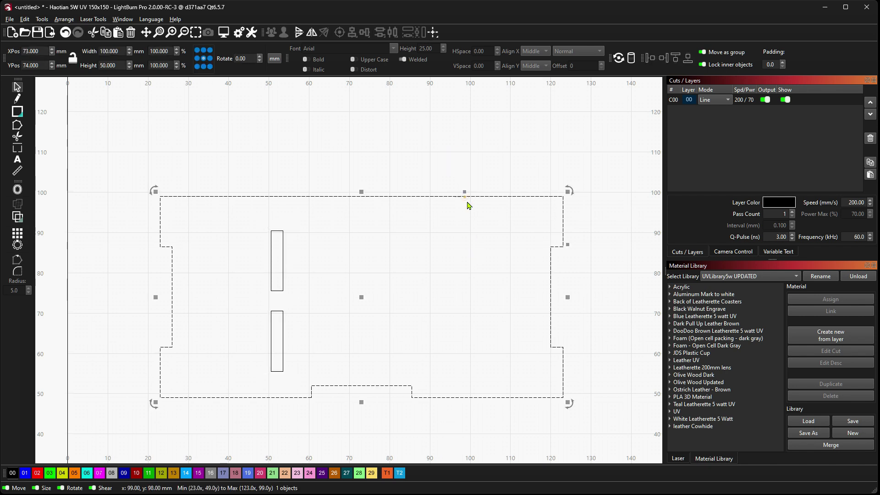
{"action": "double_click", "coordinate": [119, 51]}
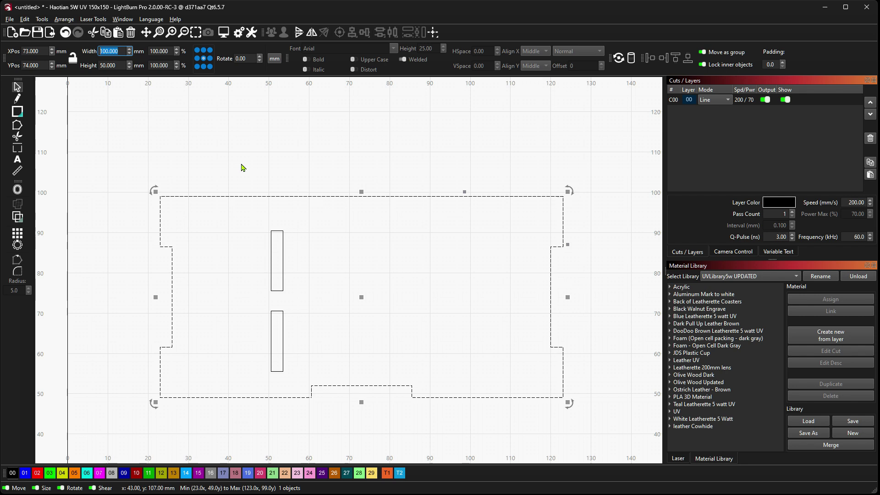
{"action": "type", "text": "97.123"}
{"action": "key", "text": "Return"}
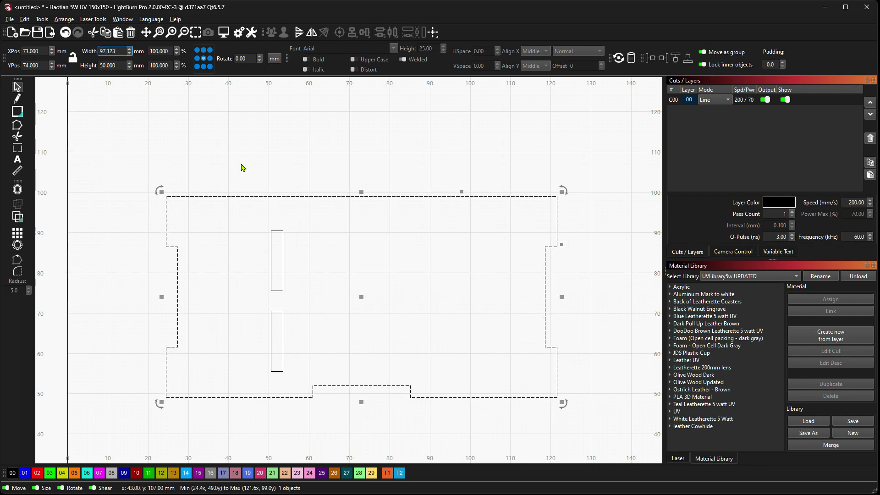
{"action": "left_click", "coordinate": [277, 143]}
Step: Drag the slot pair onto the panel's left edge
{"action": "left_click", "coordinate": [284, 251]}
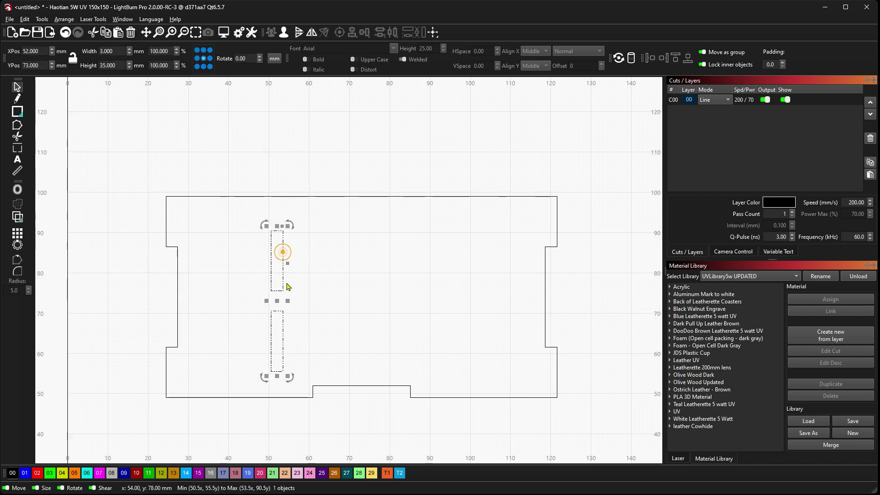
{"action": "left_click_drag", "start_coordinate": [279, 301], "coordinate": [167, 301]}
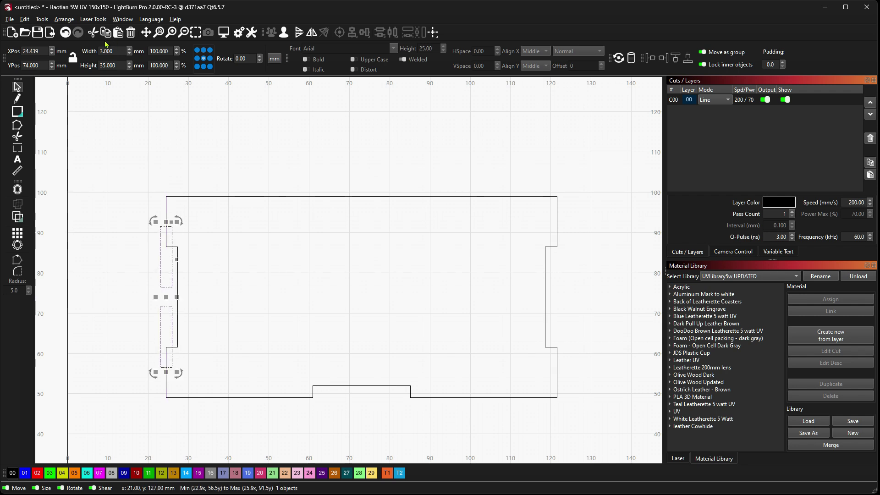
{"action": "left_click", "coordinate": [246, 164]}
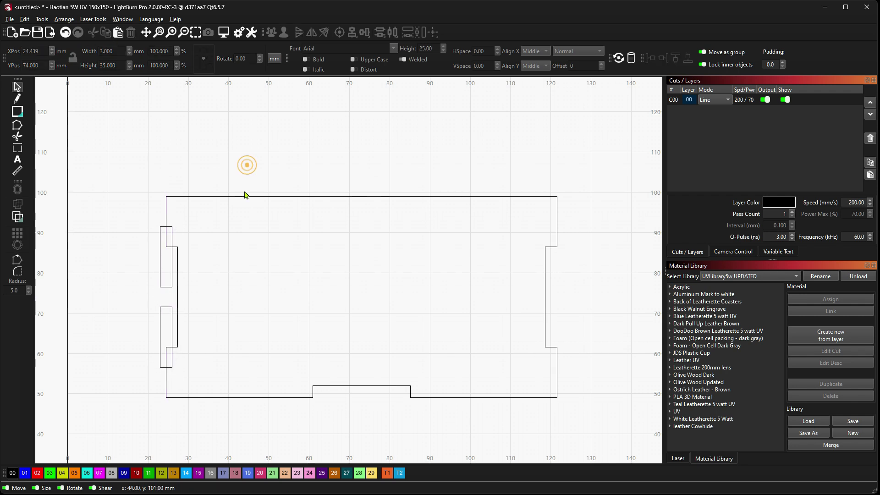
Step: Try adding +(97.123/3) to the outline's XPos, then undo that move
{"action": "left_click", "coordinate": [244, 196]}
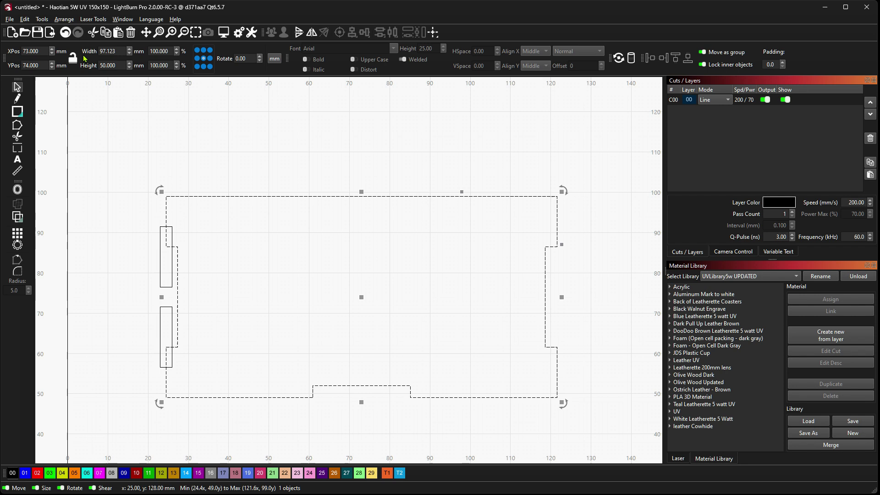
{"action": "left_click", "coordinate": [43, 51]}
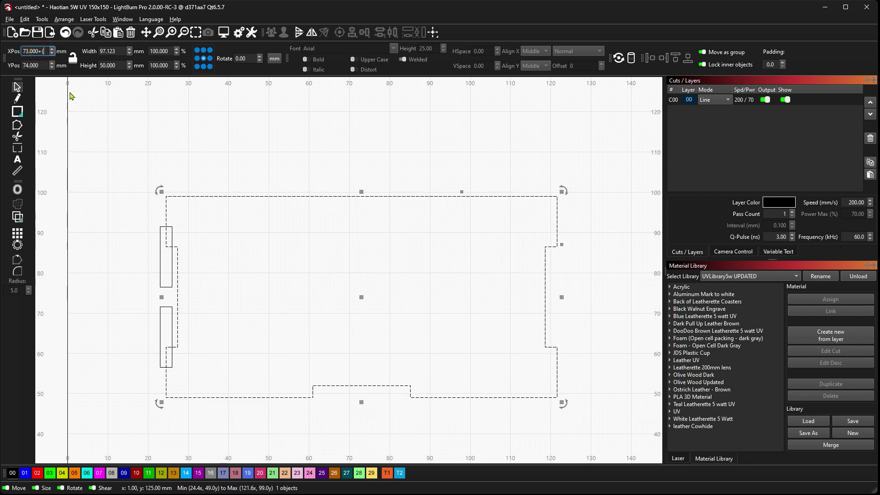
{"action": "type", "text": "+(97.123/3)"}
{"action": "key", "text": "shift+Left"}
{"action": "key", "text": "shift+Left"}
{"action": "key", "text": "shift+Left"}
{"action": "key", "text": "Home"}
{"action": "key", "text": "End"}
{"action": "key", "text": "Return"}
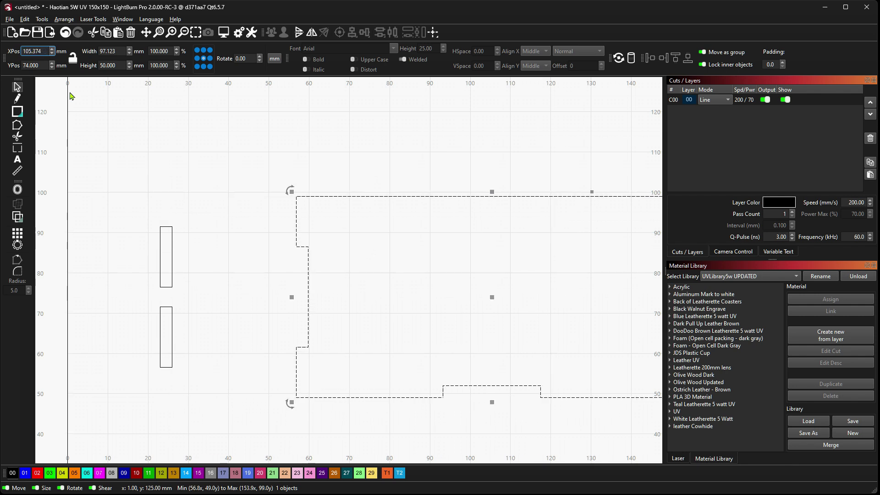
{"action": "key", "text": "ctrl+z"}
{"action": "left_click", "coordinate": [110, 215]}
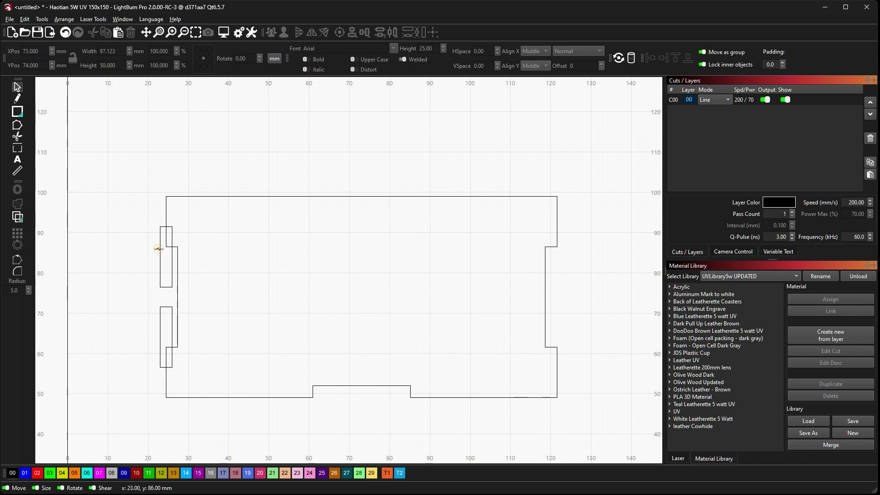
Step: Shift the slot pair a third across with XPos +(97.123/3), and add a second pair at X 89.187 mm
{"action": "left_click", "coordinate": [160, 256]}
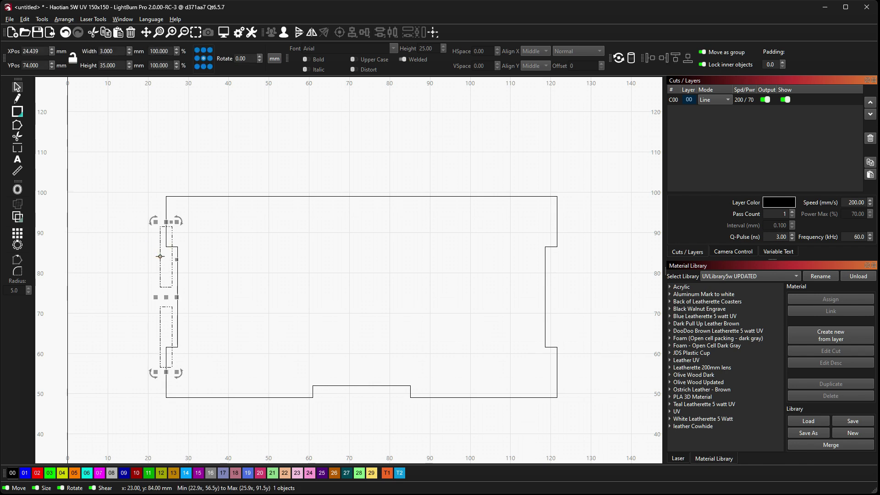
{"action": "left_click", "coordinate": [41, 50]}
{"action": "type", "text": "+"}
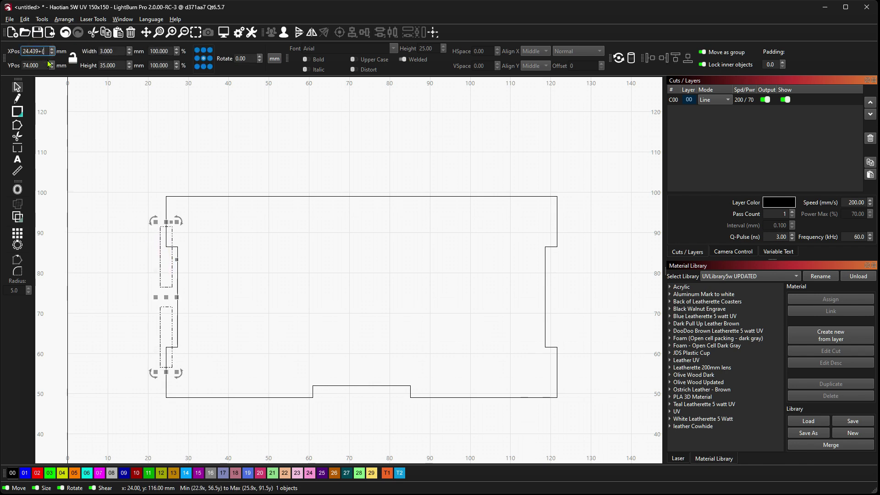
{"action": "type", "text": "(97.123/3"}
{"action": "type", "text": ")"}
{"action": "key", "text": "Return"}
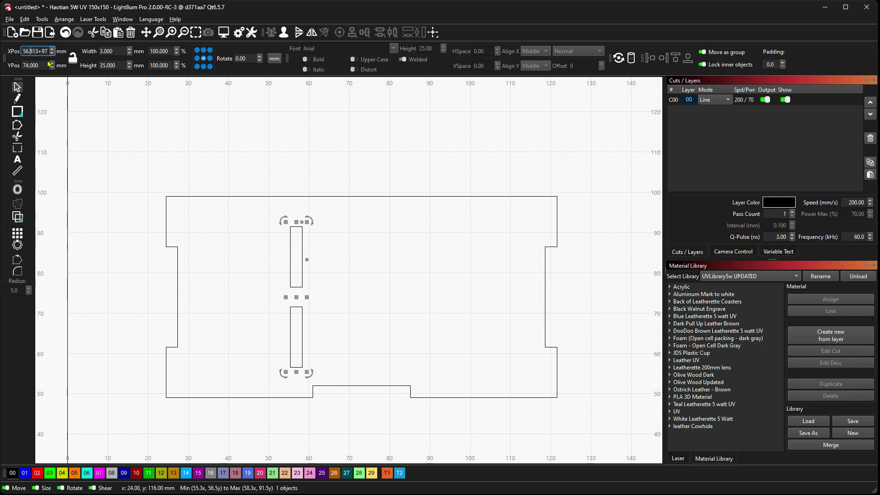
{"action": "type", "text": "2.374)"}
{"action": "key", "text": "Return"}
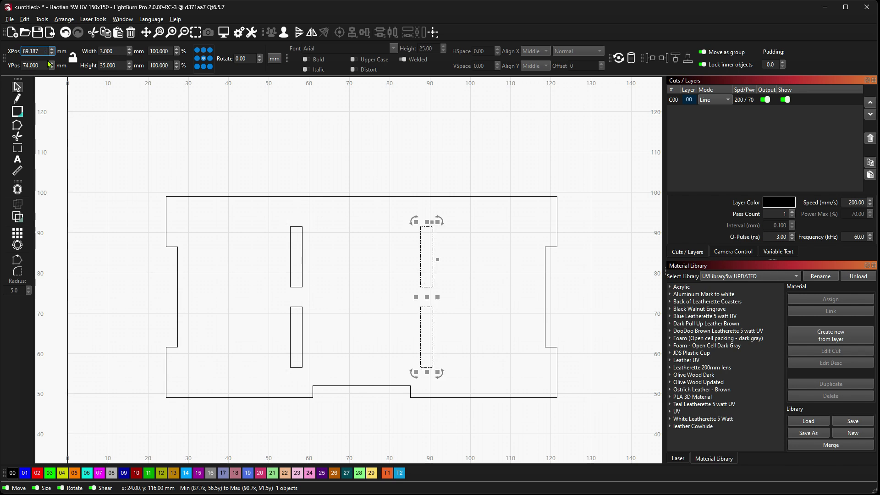
{"action": "left_click", "coordinate": [457, 154]}
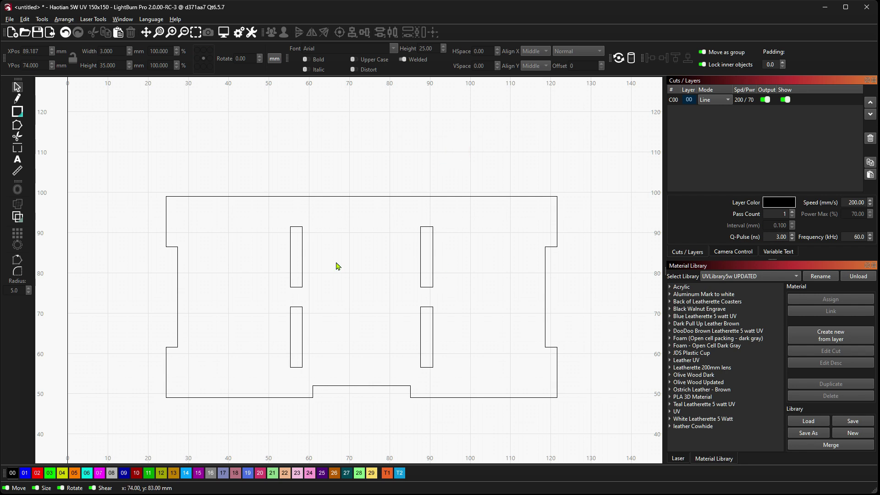
{"action": "left_click", "coordinate": [300, 263]}
{"action": "left_click", "coordinate": [40, 51]}
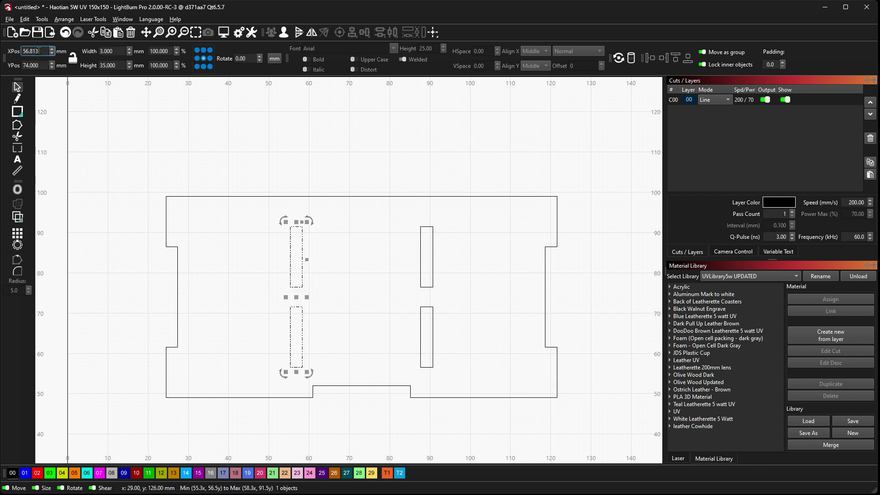
{"action": "left_click", "coordinate": [40, 51]}
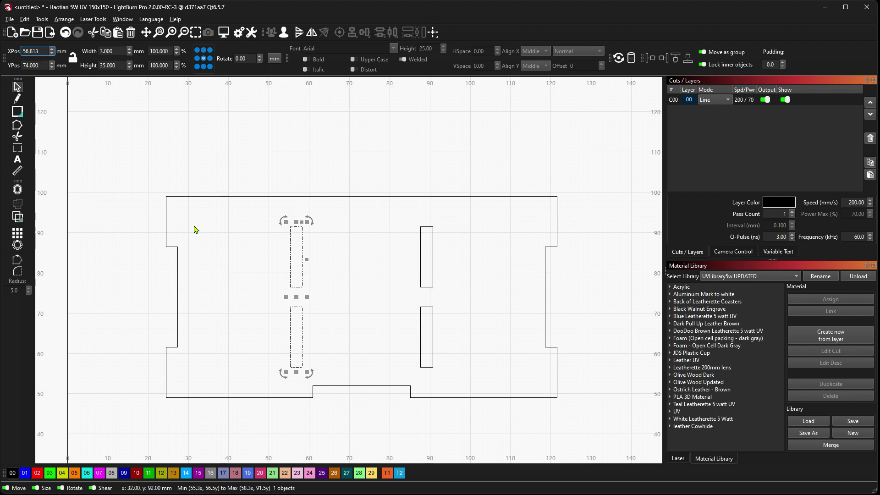
{"action": "left_click", "coordinate": [166, 230]}
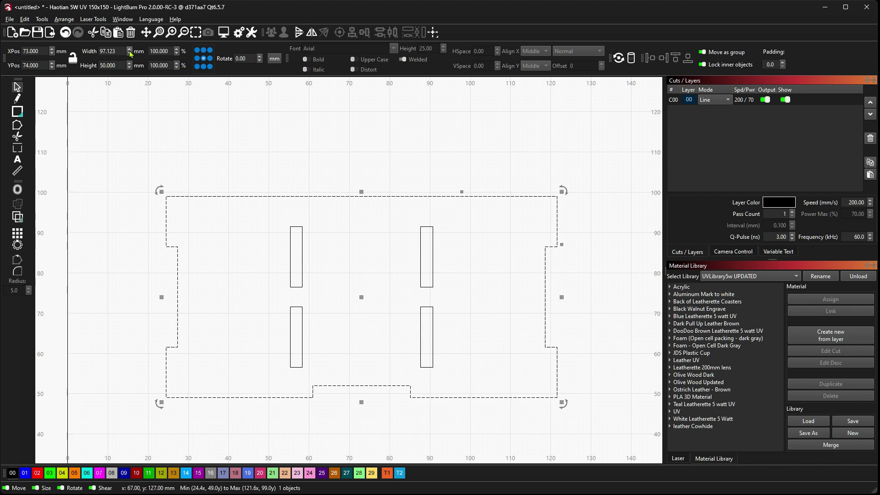
{"action": "double_click", "coordinate": [117, 51]}
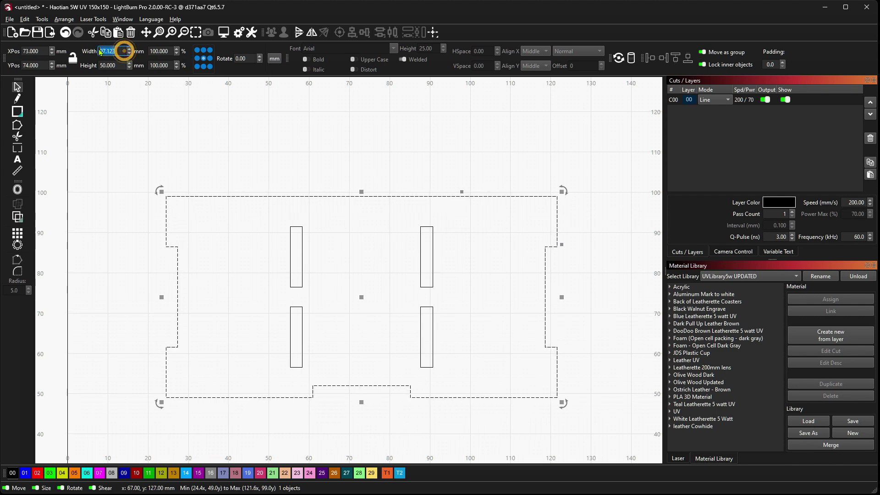
{"action": "key", "text": "End"}
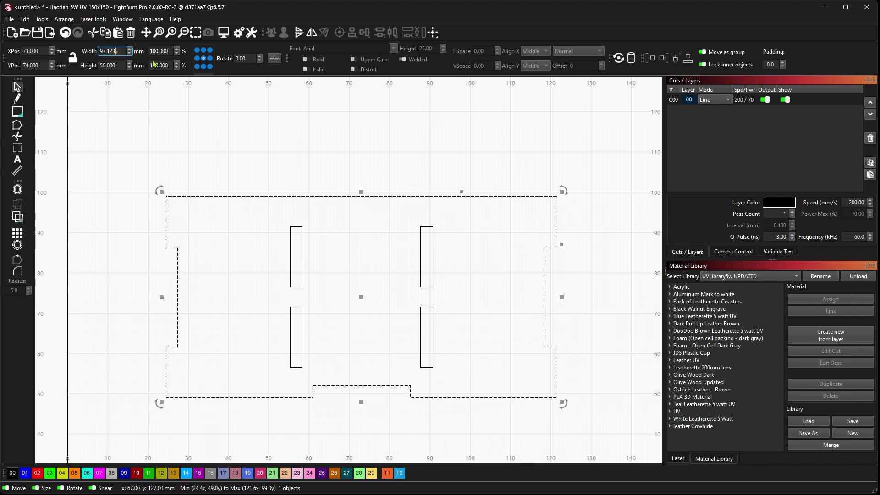
{"action": "type", "text": "/3)"}
{"action": "key", "text": "Home"}
{"action": "type", "text": "("}
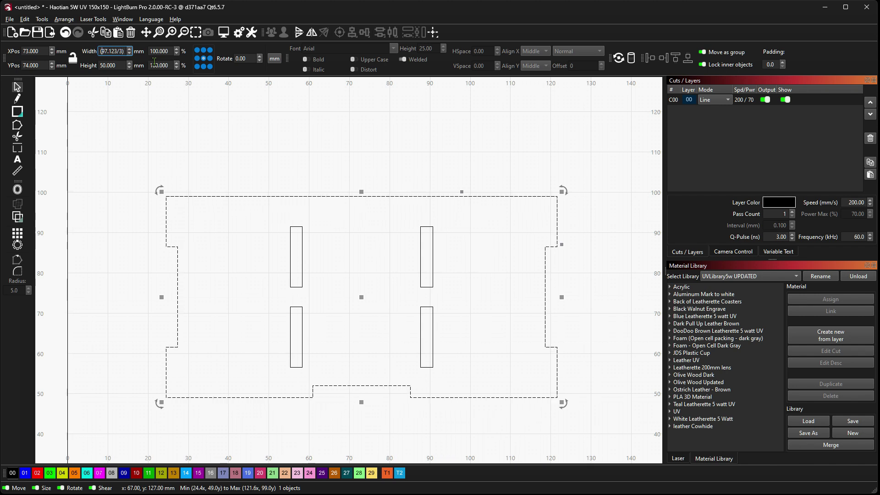
{"action": "key", "text": "Return"}
{"action": "left_click", "coordinate": [52, 48]}
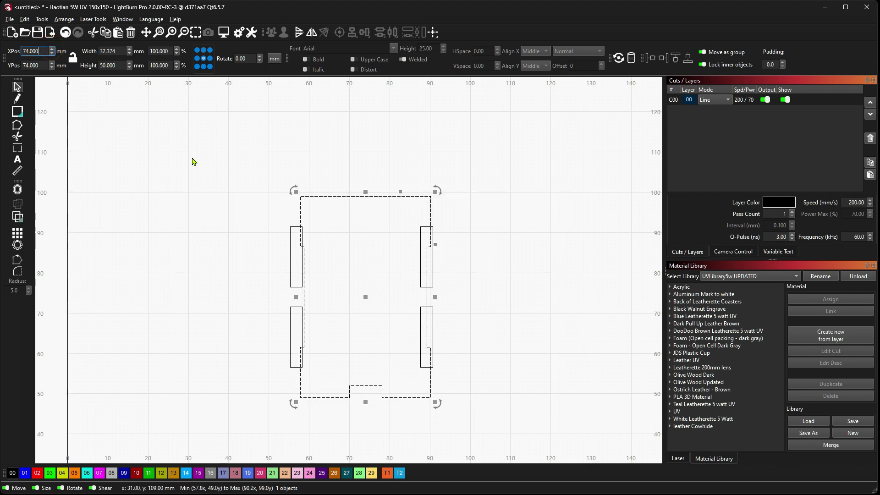
{"action": "key", "text": "ctrl+z"}
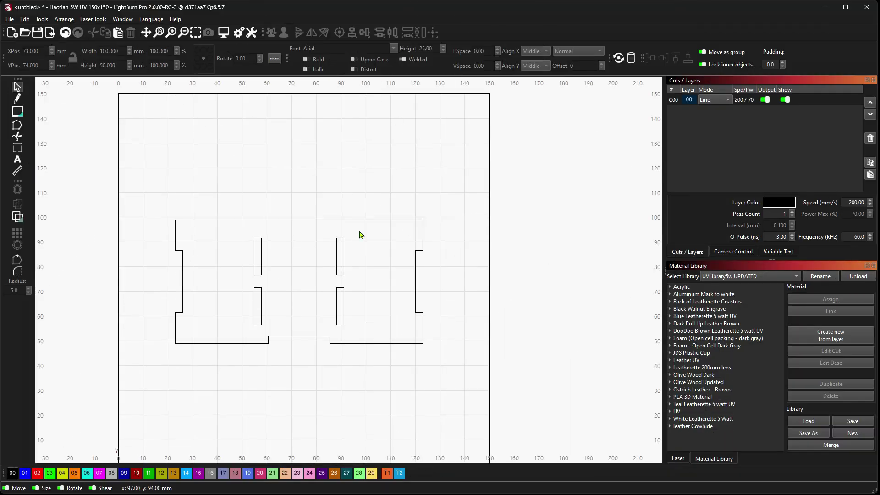
Step: Move the left slot pair to X 43 mm and the right slot pair to X 103 mm
{"action": "left_click", "coordinate": [354, 174]}
{"action": "left_click", "coordinate": [260, 268]}
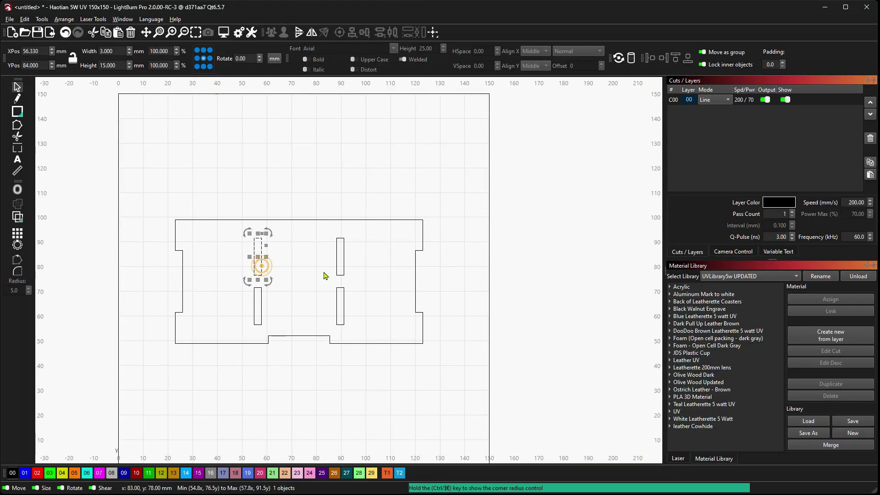
{"action": "left_click", "coordinate": [335, 245]}
{"action": "left_click_drag", "start_coordinate": [317, 231], "coordinate": [352, 330]}
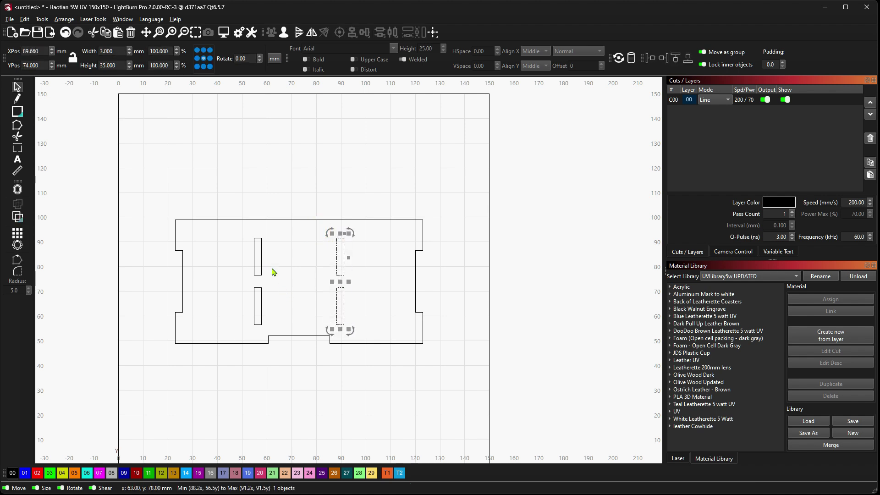
{"action": "left_click", "coordinate": [237, 231]}
{"action": "left_click_drag", "start_coordinate": [268, 324], "coordinate": [247, 245]}
{"action": "left_click_drag", "start_coordinate": [260, 283], "coordinate": [224, 287]}
{"action": "left_click", "coordinate": [343, 294]}
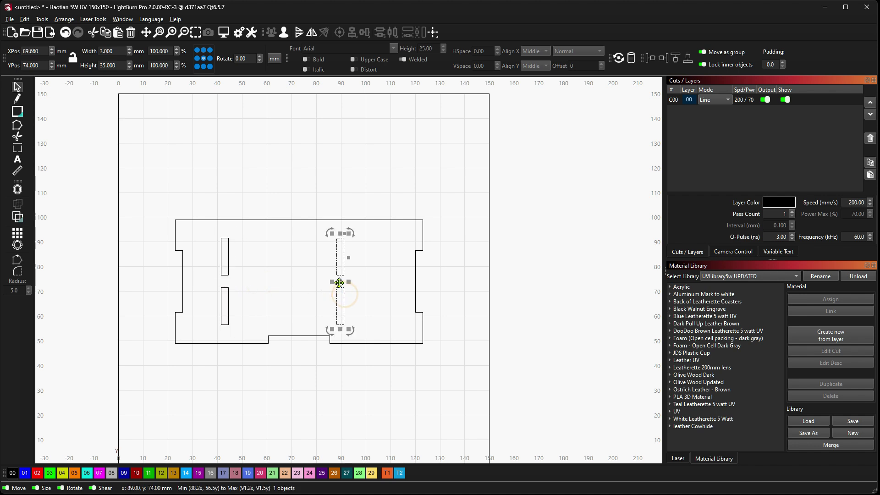
{"action": "left_click_drag", "start_coordinate": [339, 287], "coordinate": [372, 291]}
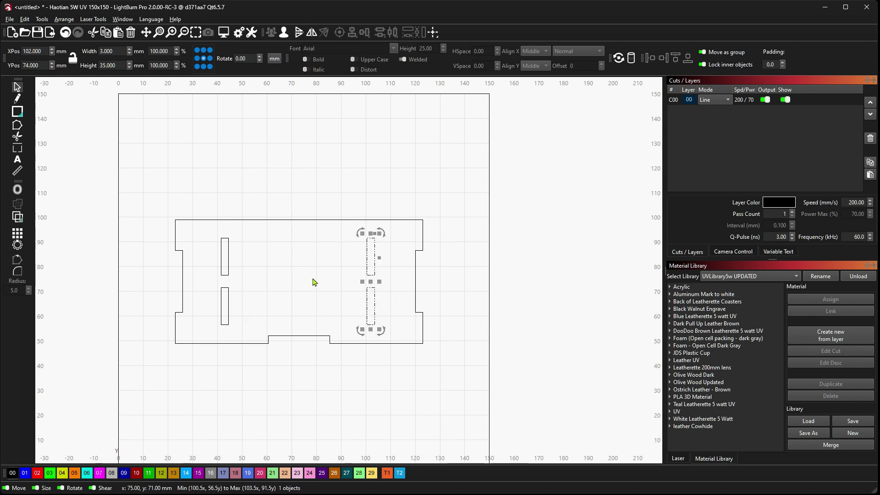
{"action": "left_click", "coordinate": [316, 201]}
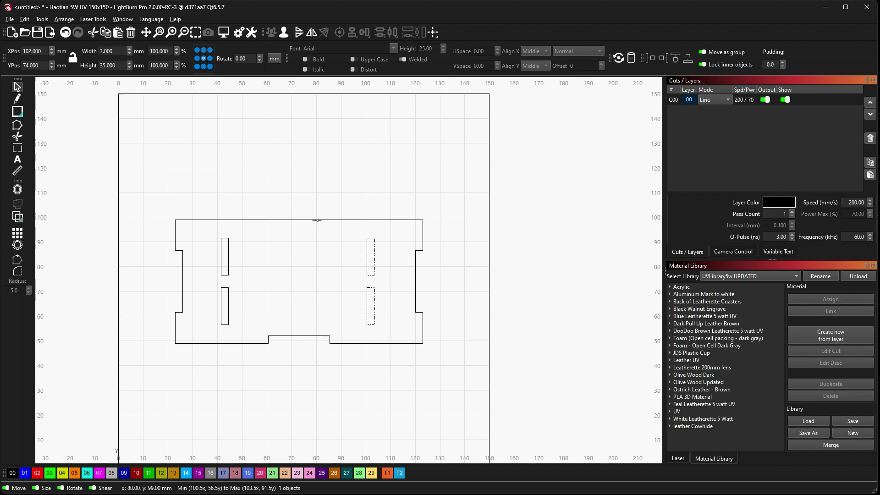
Step: Place copies of the slot pair straddling the panel's side edges (X 24.5 and 121.5 mm)
{"action": "left_click", "coordinate": [228, 263]}
{"action": "left_click", "coordinate": [228, 267]}
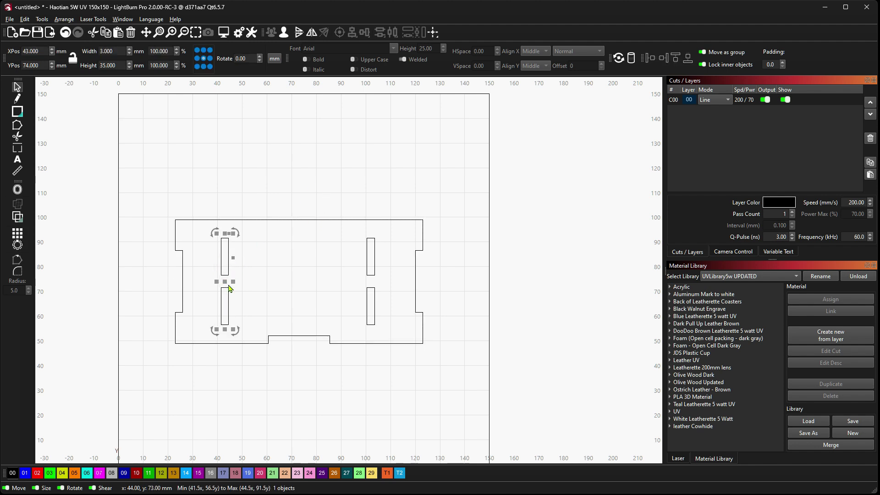
{"action": "left_click_drag", "start_coordinate": [225, 281], "coordinate": [420, 277]}
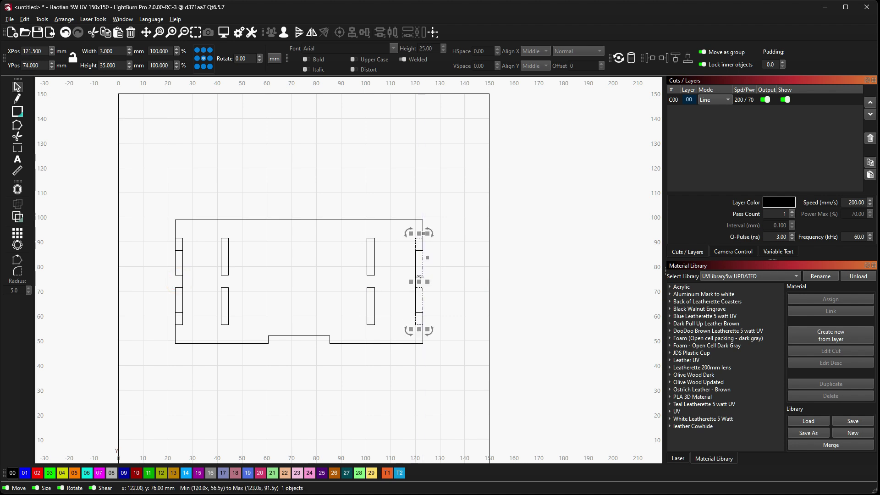
Step: Select the slot pairs and edge tabs together and apply Distribute H-Spaced
{"action": "left_click", "coordinate": [480, 283]}
{"action": "left_click_drag", "start_coordinate": [146, 231], "coordinate": [451, 335]}
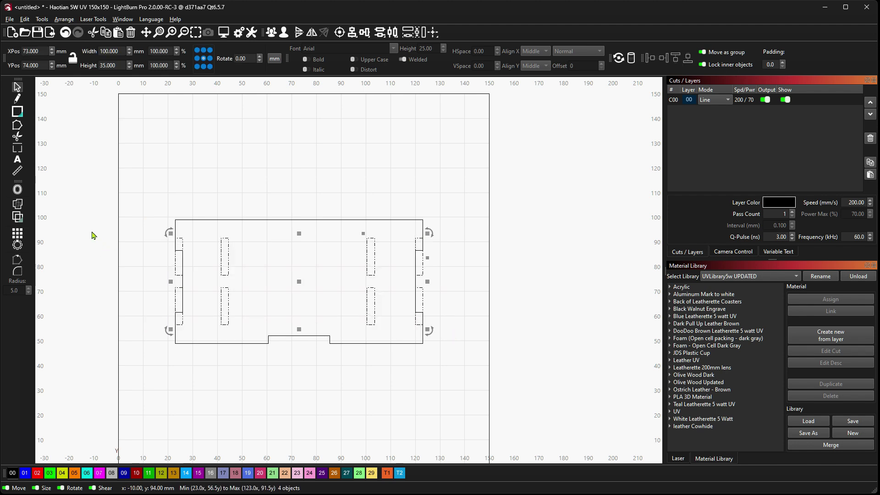
{"action": "left_click", "coordinate": [486, 317]}
{"action": "left_click_drag", "start_coordinate": [448, 330], "coordinate": [158, 231]}
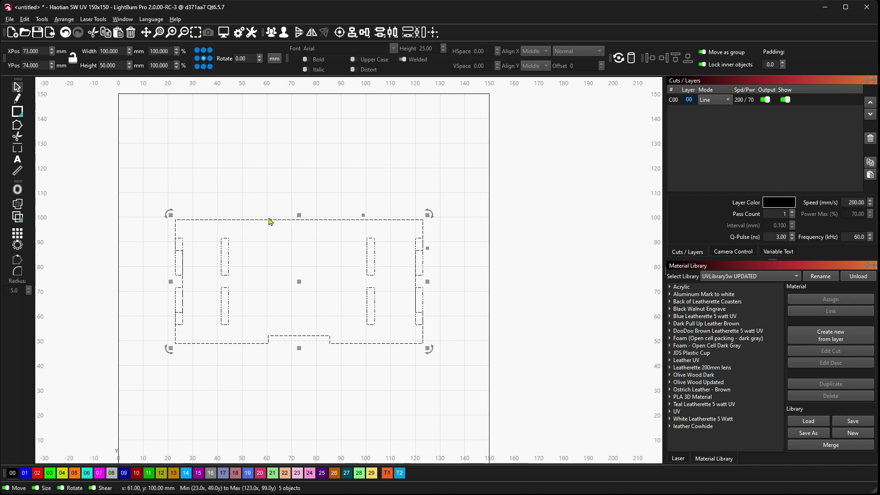
{"action": "left_click", "coordinate": [142, 220]}
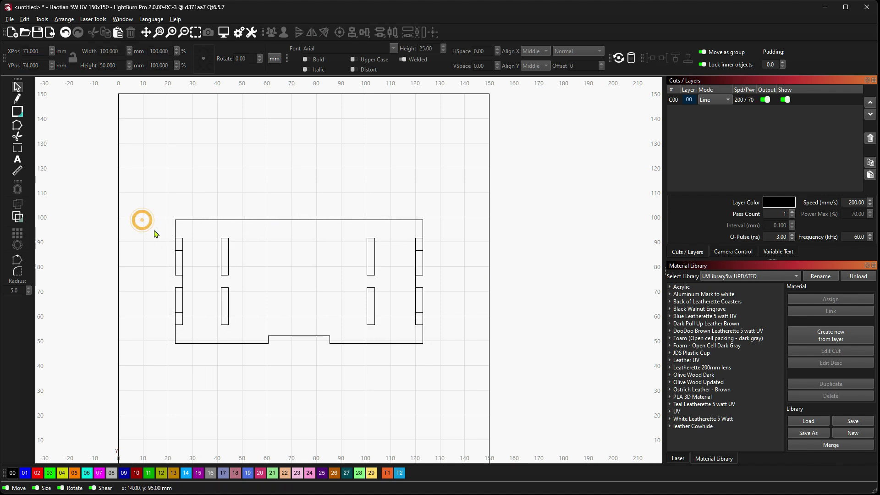
{"action": "left_click_drag", "start_coordinate": [153, 229], "coordinate": [444, 326]}
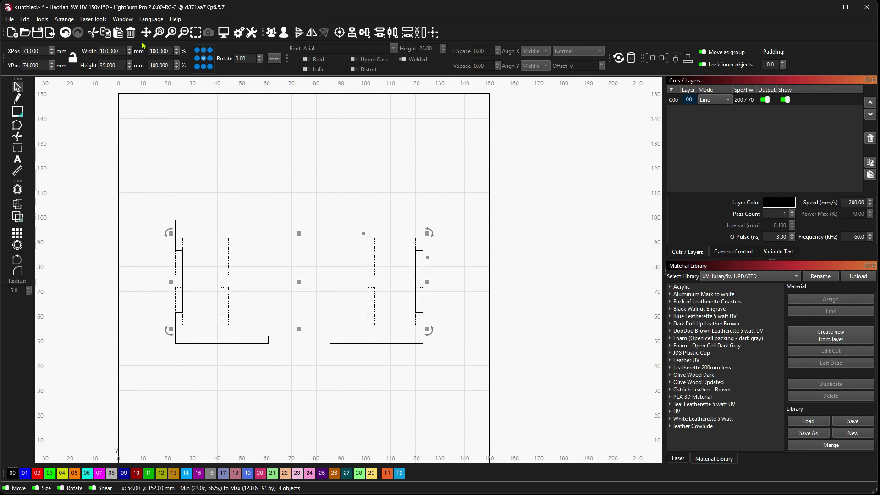
{"action": "left_click", "coordinate": [63, 20]}
{"action": "mouse_move", "coordinate": [93, 19]}
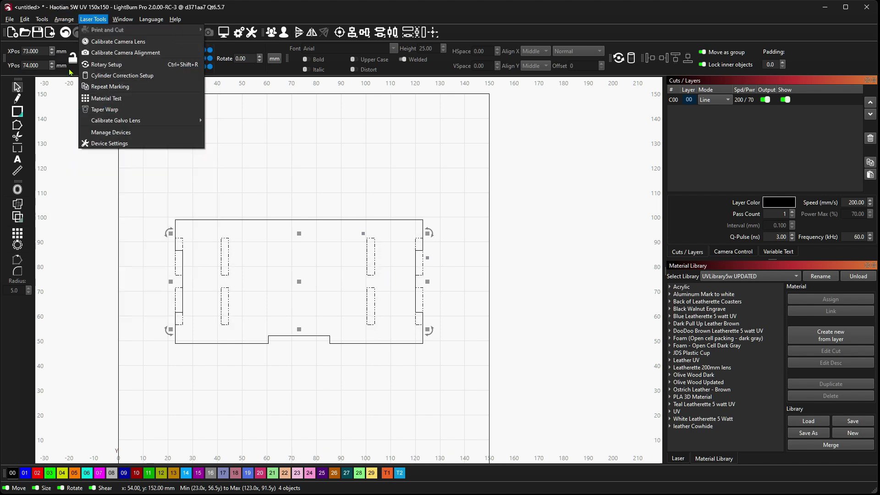
{"action": "mouse_move", "coordinate": [61, 19]}
{"action": "mouse_move", "coordinate": [112, 141]}
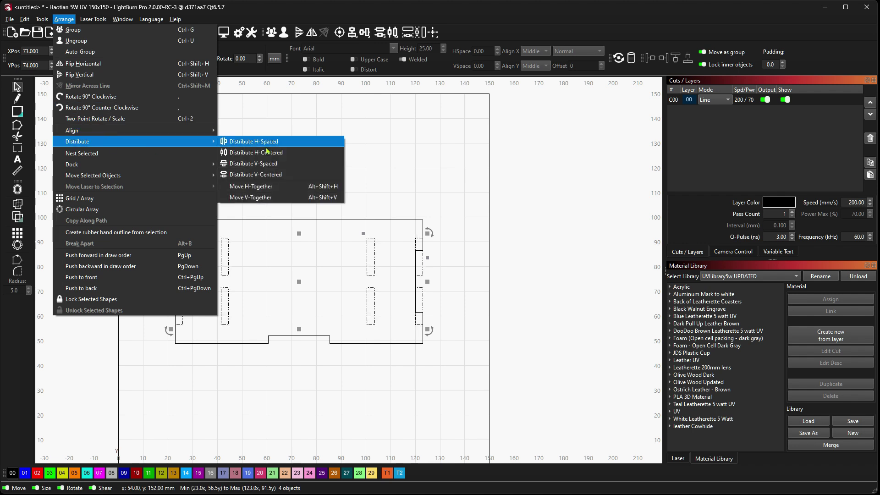
{"action": "left_click", "coordinate": [310, 146]}
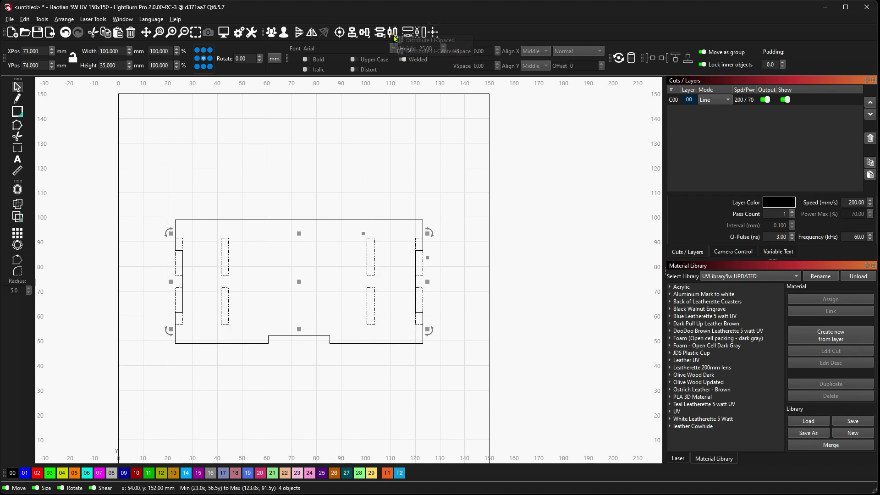
{"action": "left_click", "coordinate": [420, 42]}
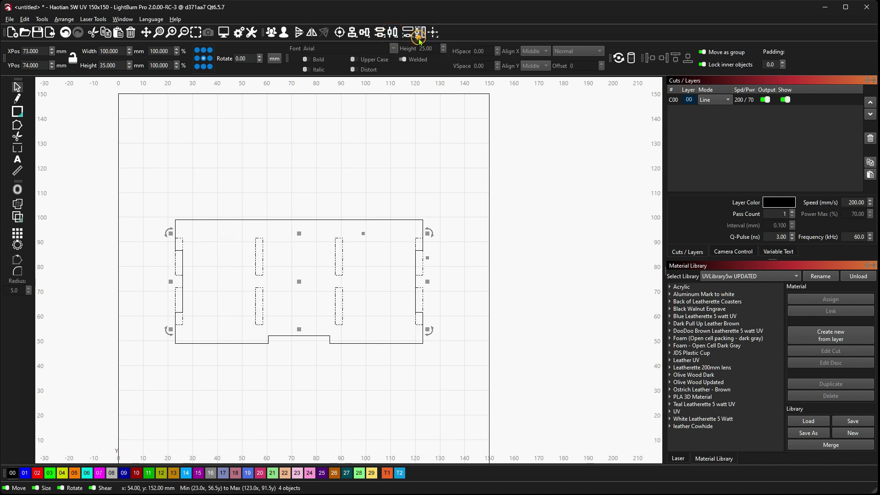
Step: Delete the tabs on the left and right panel edges, leaving notches
{"action": "left_click", "coordinate": [523, 235]}
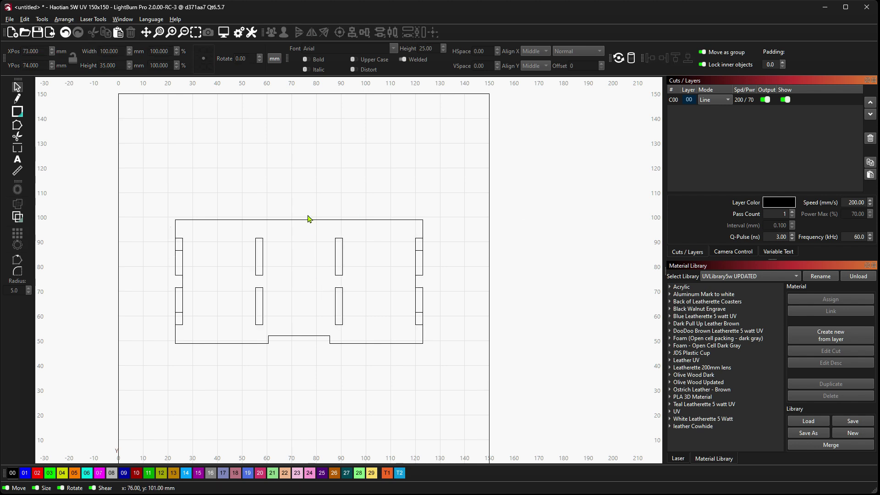
{"action": "left_click", "coordinate": [306, 192]}
{"action": "left_click", "coordinate": [262, 256]}
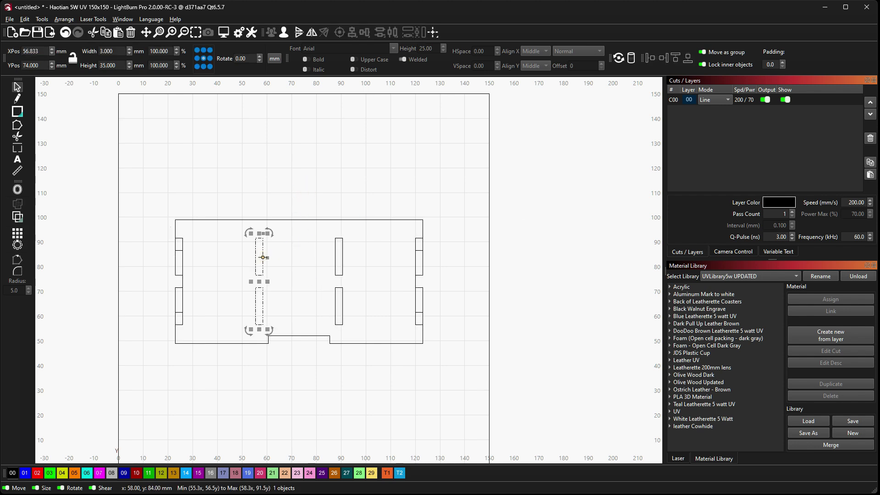
{"action": "left_click", "coordinate": [339, 261]}
{"action": "left_click", "coordinate": [343, 190]}
{"action": "left_click_drag", "start_coordinate": [151, 231], "coordinate": [206, 335]}
{"action": "key", "text": "Delete"}
{"action": "left_click_drag", "start_coordinate": [397, 232], "coordinate": [456, 336]}
{"action": "key", "text": "Delete"}
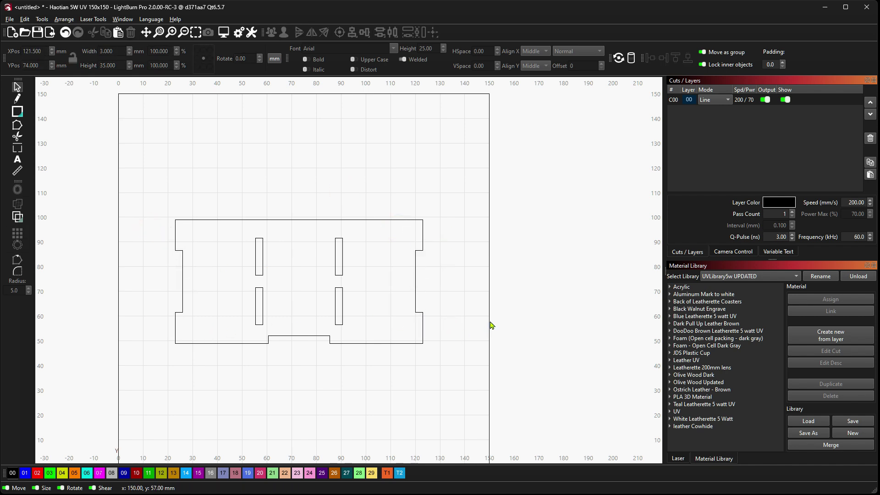
Step: Move the left slot pair to X 40 mm and the right slot pair to X 108 mm
{"action": "left_click", "coordinate": [497, 286]}
{"action": "left_click", "coordinate": [17, 98]}
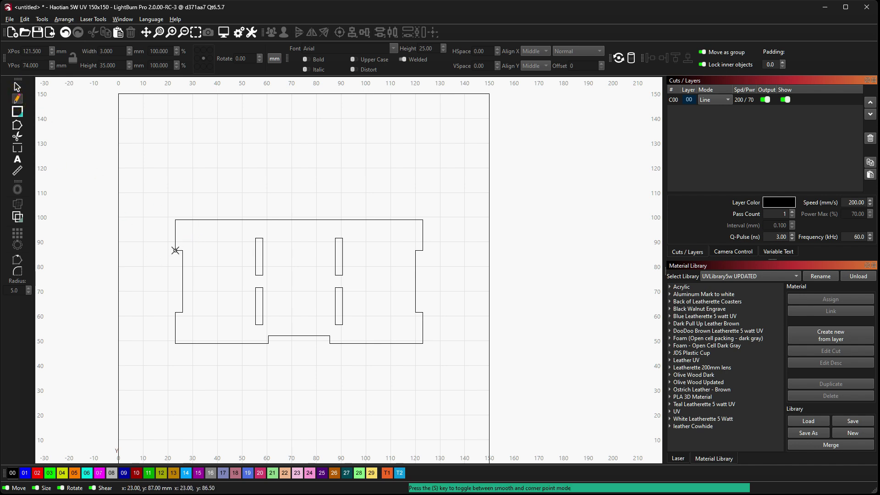
{"action": "left_click", "coordinate": [175, 252]}
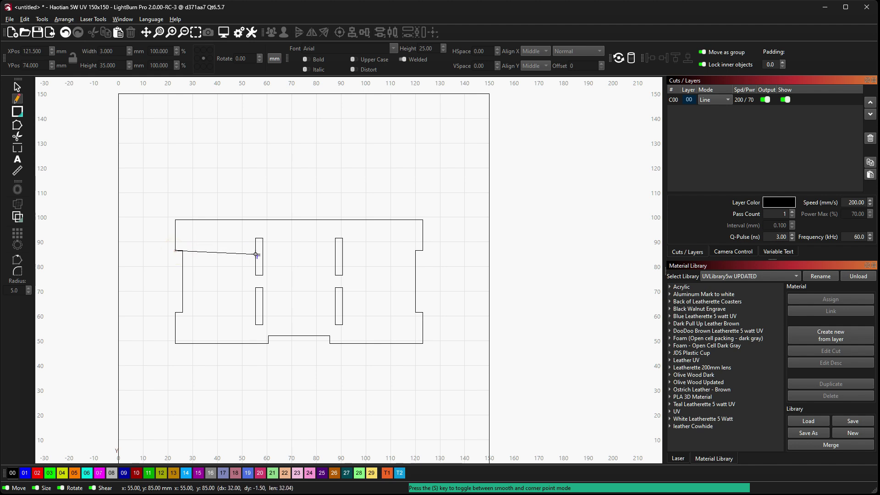
{"action": "key", "text": "Escape"}
{"action": "key", "text": "Escape"}
{"action": "left_click_drag", "start_coordinate": [245, 234], "coordinate": [276, 318]}
{"action": "left_click_drag", "start_coordinate": [259, 282], "coordinate": [226, 285]}
{"action": "left_click_drag", "start_coordinate": [323, 227], "coordinate": [366, 326]}
{"action": "left_click_drag", "start_coordinate": [339, 281], "coordinate": [386, 280]}
{"action": "left_click", "coordinate": [354, 183]}
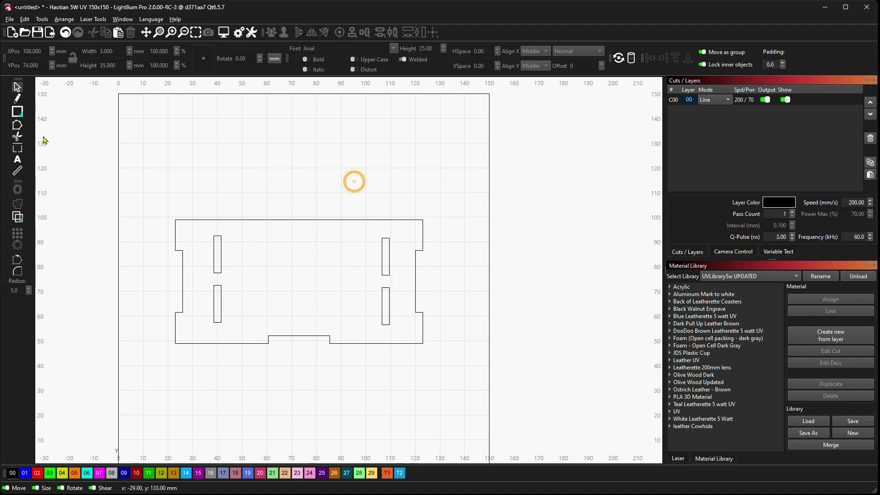
Step: Draw a horizontal helper line starting at the panel's left edge
{"action": "left_click", "coordinate": [18, 99]}
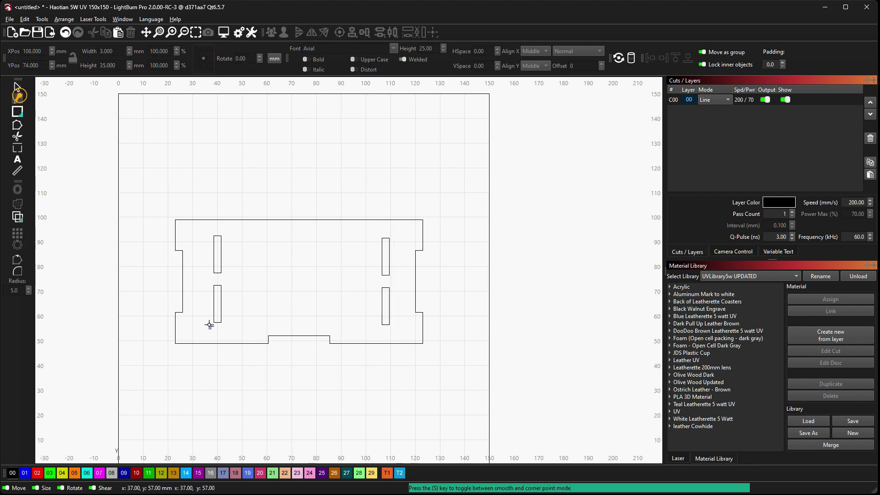
{"action": "left_click", "coordinate": [175, 250]}
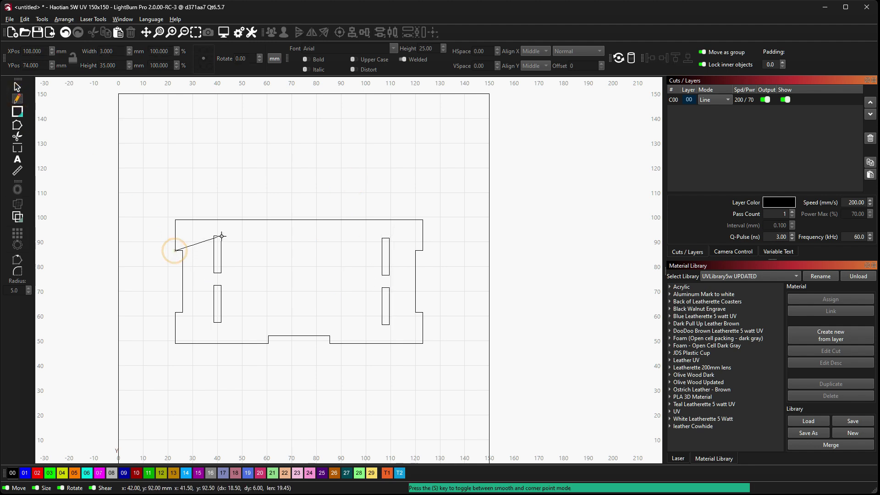
{"action": "scroll", "coordinate": [179, 248], "scroll_direction": "up", "scroll_amount": 6}
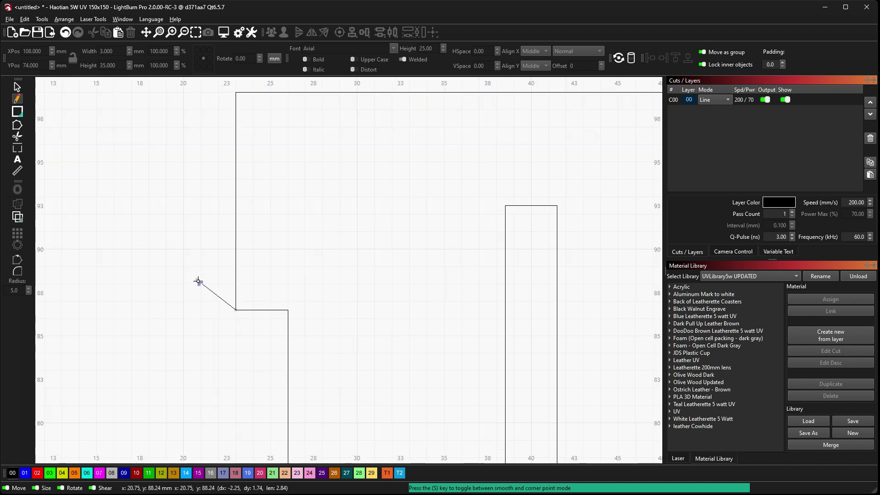
{"action": "scroll", "coordinate": [305, 333], "scroll_direction": "down", "scroll_amount": 5}
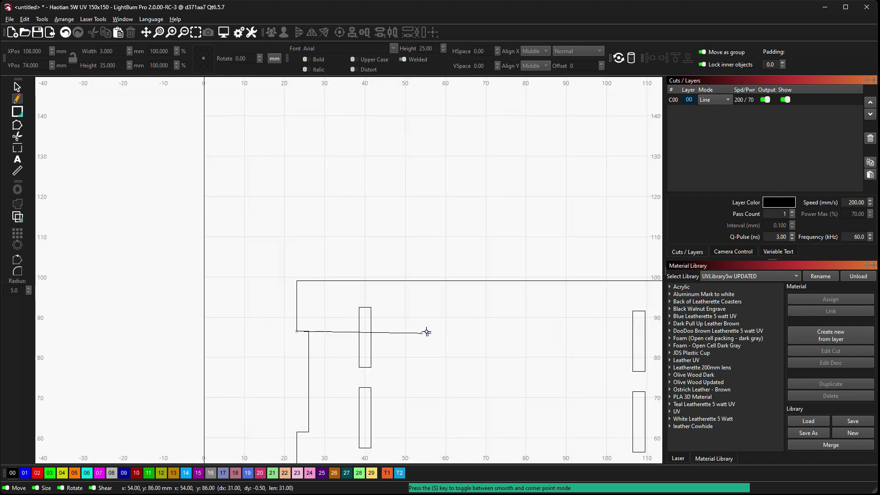
{"action": "left_click", "coordinate": [457, 331]}
{"action": "right_click", "coordinate": [332, 165]}
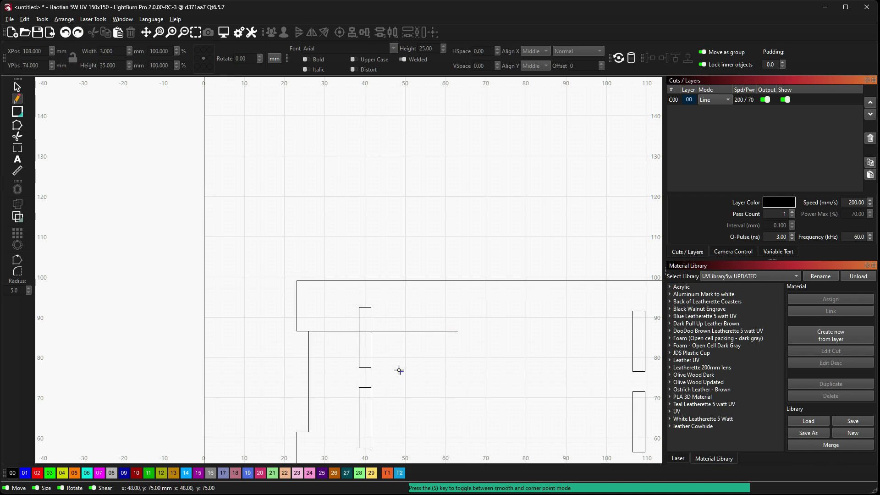
{"action": "key", "text": "Escape"}
Step: Set the line's width to 33.333 mm and snap it to the left edge at the notch's top
{"action": "left_click", "coordinate": [394, 331]}
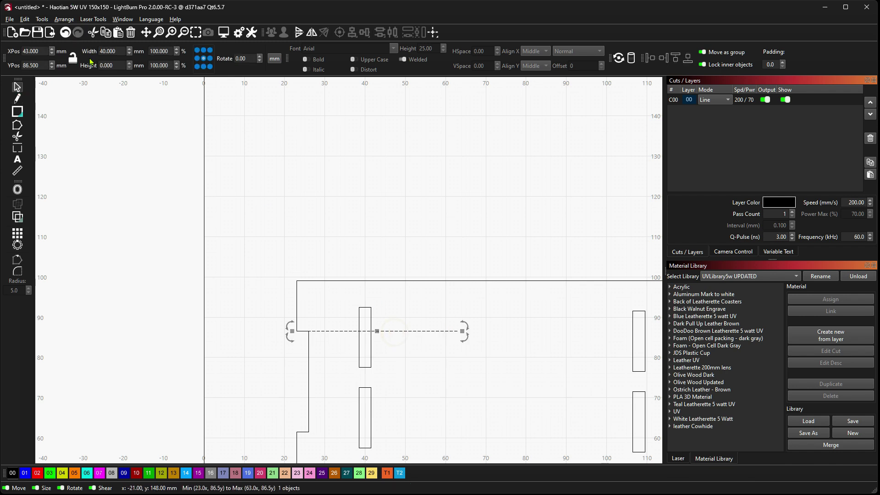
{"action": "double_click", "coordinate": [121, 50]}
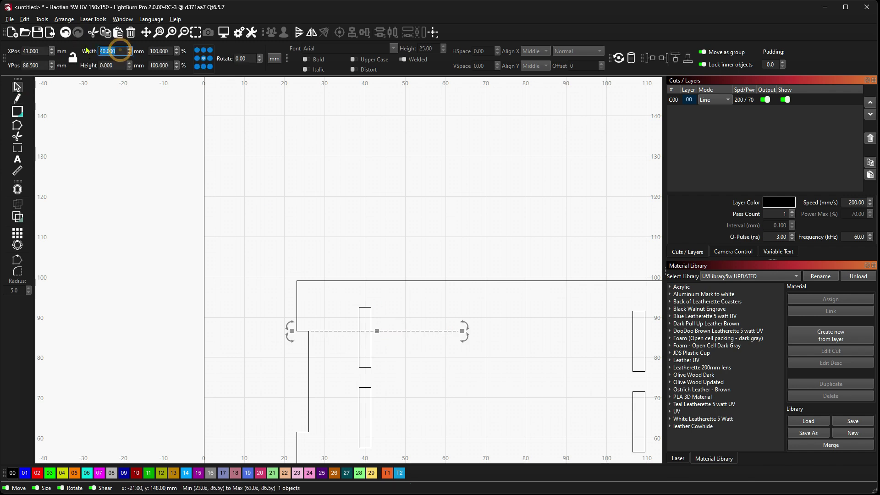
{"action": "type", "text": "33.333"}
{"action": "key", "text": "Return"}
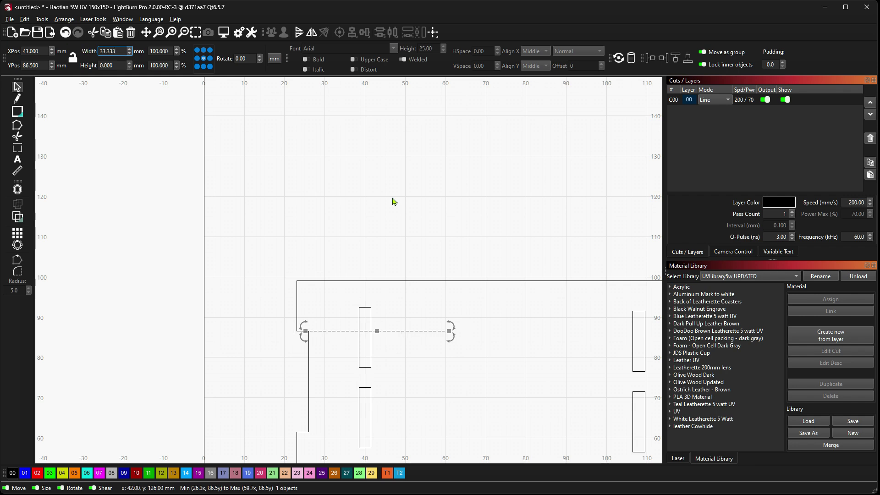
{"action": "left_click_drag", "start_coordinate": [377, 334], "coordinate": [365, 331]}
{"action": "scroll", "coordinate": [294, 334], "scroll_direction": "up", "scroll_amount": 10}
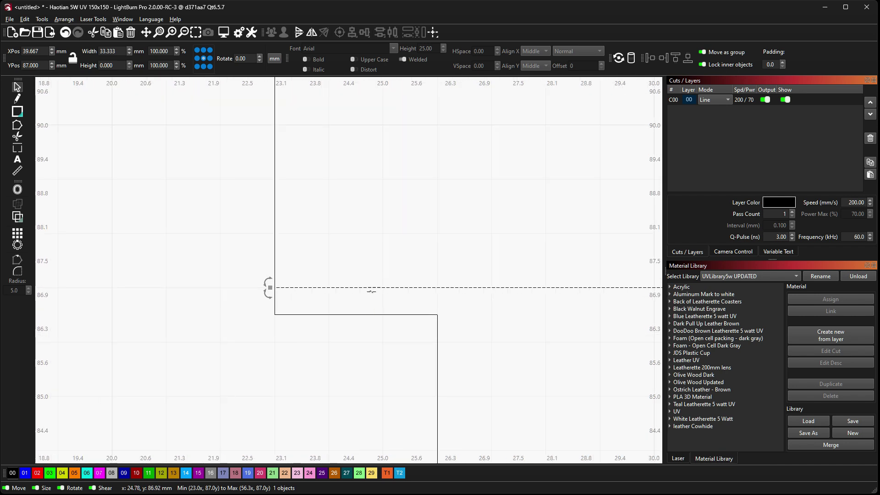
{"action": "left_click_drag", "start_coordinate": [372, 287], "coordinate": [371, 313]}
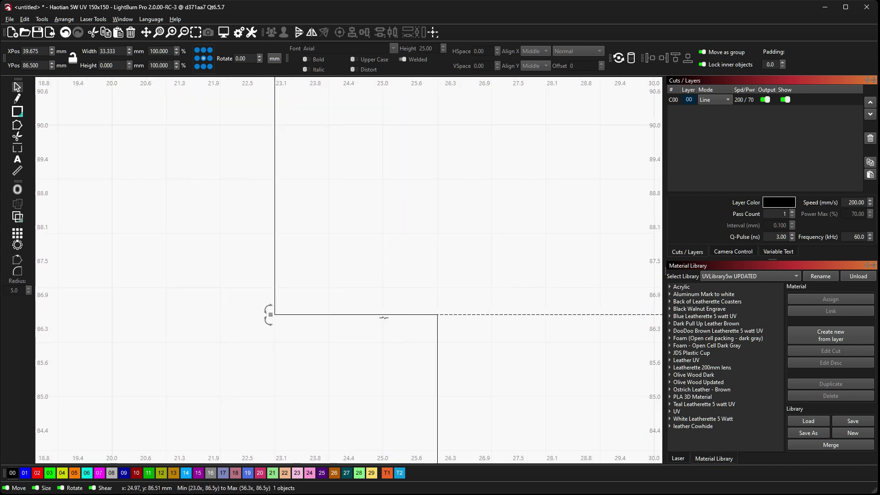
{"action": "scroll", "coordinate": [485, 367], "scroll_direction": "down", "scroll_amount": 8}
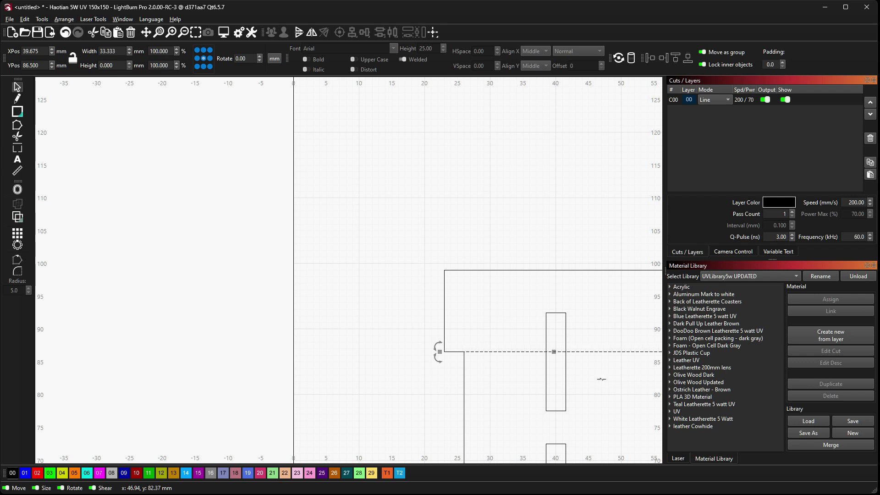
Step: Align the left slot pair with the helper line's end and shift the line to start there
{"action": "mouse_move", "coordinate": [599, 379]}
{"action": "left_mouse_down"}
{"action": "mouse_move", "coordinate": [394, 233]}
{"action": "mouse_move", "coordinate": [349, 222]}
{"action": "mouse_move", "coordinate": [255, 234]}
{"action": "mouse_move", "coordinate": [262, 271]}
{"action": "mouse_move", "coordinate": [364, 267]}
{"action": "left_mouse_up"}
{"action": "left_click", "coordinate": [263, 240]}
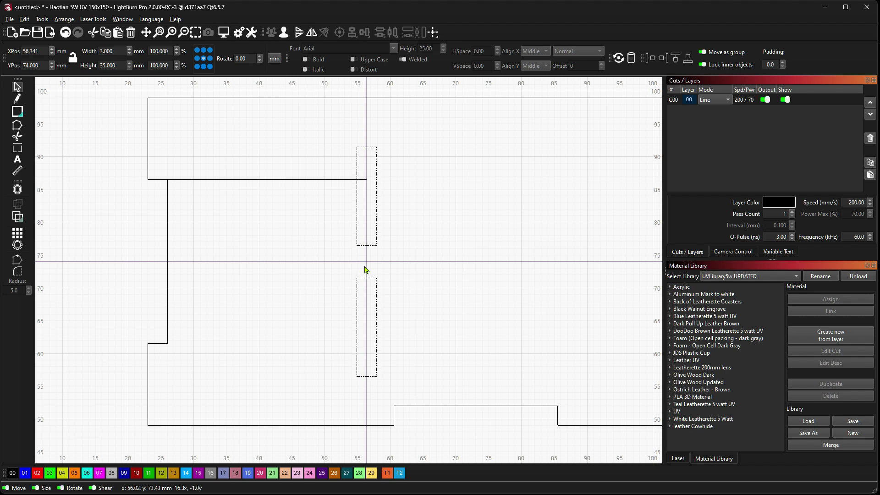
{"action": "left_click_drag", "start_coordinate": [365, 270], "coordinate": [366, 270]}
{"action": "scroll", "coordinate": [463, 235], "scroll_direction": "down", "scroll_amount": 3}
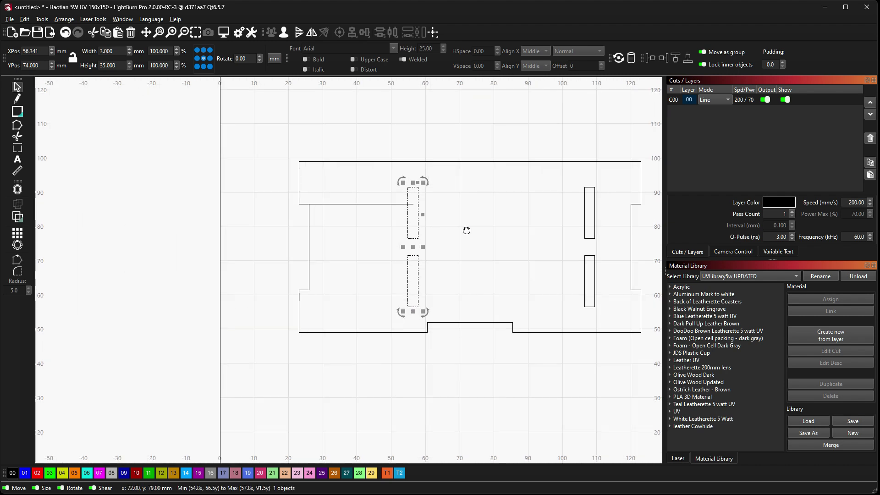
{"action": "left_click", "coordinate": [501, 233]}
{"action": "left_click", "coordinate": [415, 213]}
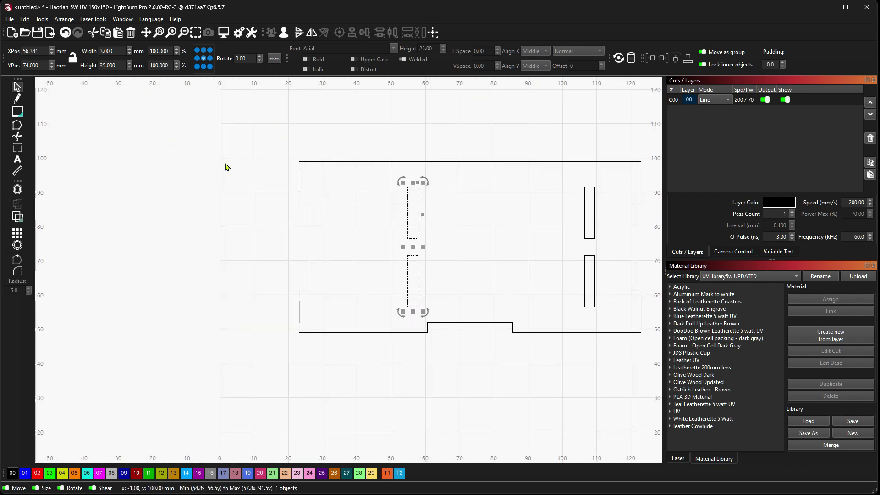
{"action": "left_click", "coordinate": [349, 204]}
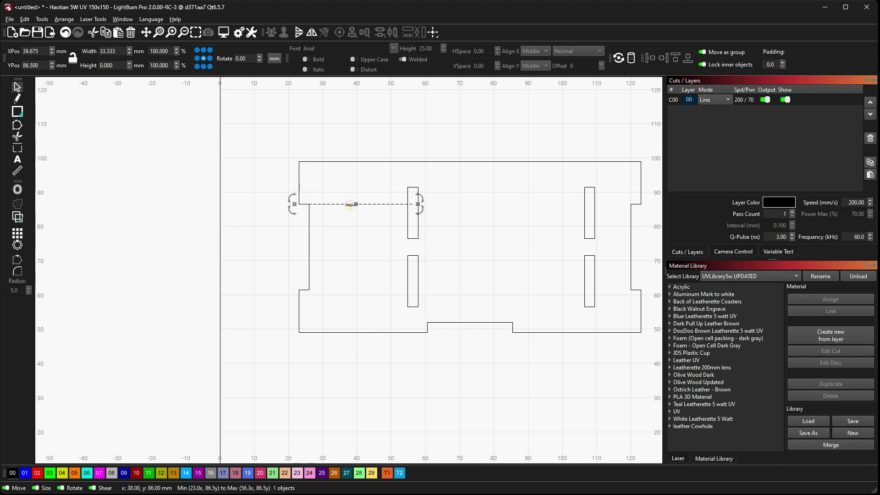
{"action": "left_click_drag", "start_coordinate": [356, 203], "coordinate": [471, 204]}
{"action": "scroll", "coordinate": [471, 205], "scroll_direction": "up", "scroll_amount": 6}
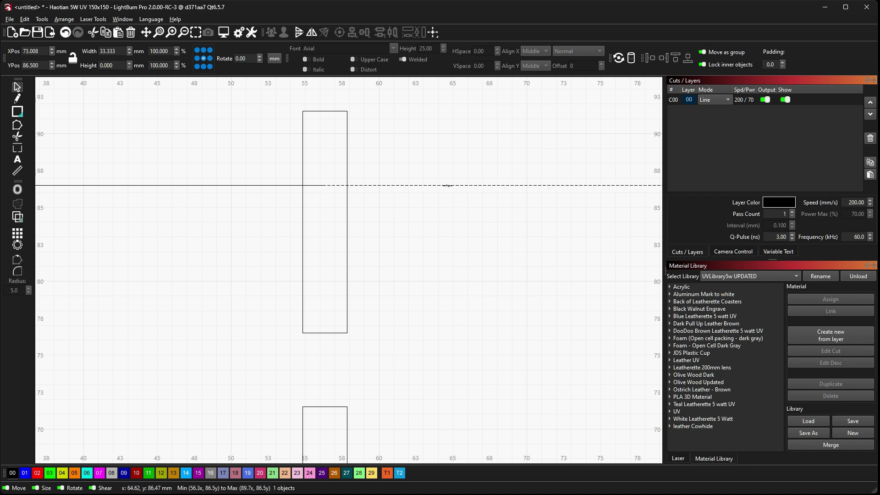
{"action": "left_click", "coordinate": [446, 185]}
{"action": "left_click", "coordinate": [569, 187]}
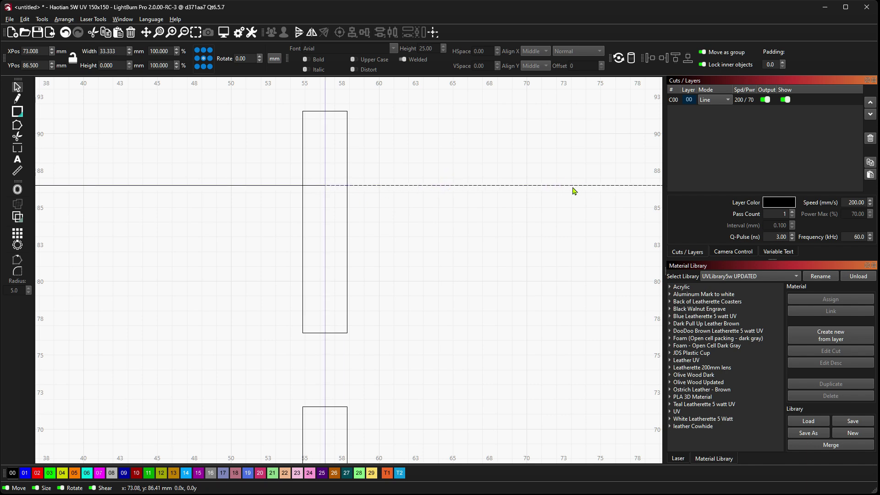
{"action": "left_click", "coordinate": [535, 243]}
{"action": "scroll", "coordinate": [534, 243], "scroll_direction": "down", "scroll_amount": 5}
Step: Move the right slot pair about 18 mm left to X 89.674 mm
{"action": "left_click_drag", "start_coordinate": [587, 261], "coordinate": [314, 251]}
{"action": "left_click_drag", "start_coordinate": [488, 267], "coordinate": [391, 285]}
{"action": "left_click", "coordinate": [270, 220]}
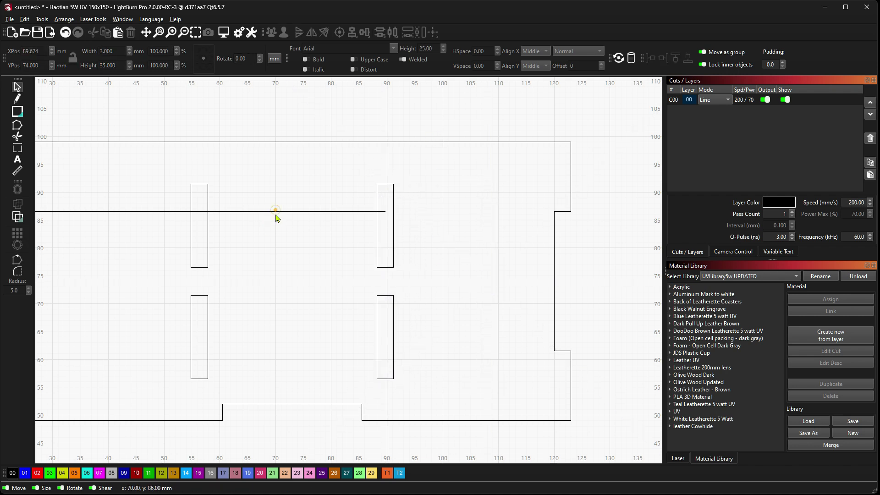
{"action": "left_click", "coordinate": [275, 211]}
Step: Move the left slot pair farther left and the right pair about 15 mm right
{"action": "scroll", "coordinate": [275, 216], "scroll_direction": "down", "scroll_amount": 4}
{"action": "left_click_drag", "start_coordinate": [241, 248], "coordinate": [197, 251]}
{"action": "left_click", "coordinate": [325, 242]}
{"action": "left_click", "coordinate": [325, 243]}
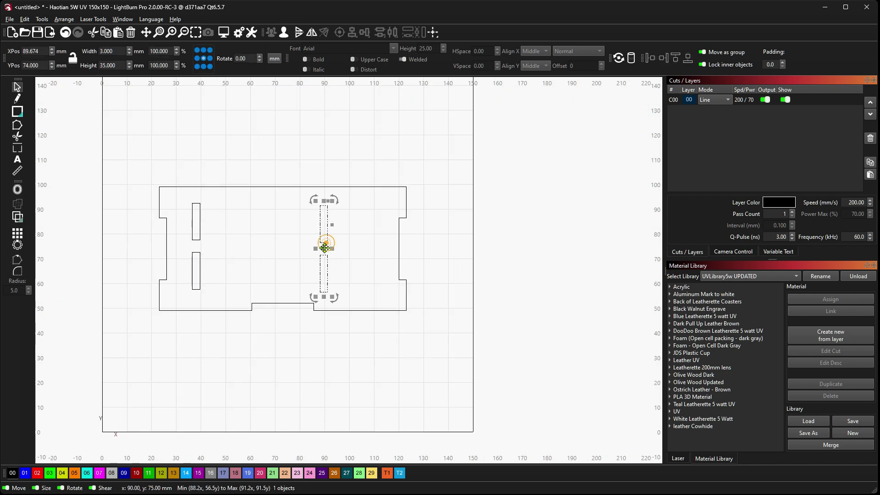
{"action": "left_click_drag", "start_coordinate": [328, 246], "coordinate": [366, 246]}
Step: Draw a helper rectangle 33.333 mm wide and place it on the panel's top-left edge
{"action": "mouse_move", "coordinate": [92, 108]}
{"action": "left_mouse_down"}
{"action": "mouse_move", "coordinate": [285, 157]}
{"action": "mouse_move", "coordinate": [237, 152]}
{"action": "left_mouse_up"}
{"action": "left_click_drag", "start_coordinate": [120, 51], "coordinate": [90, 49]}
{"action": "type", "text": "33.33"}
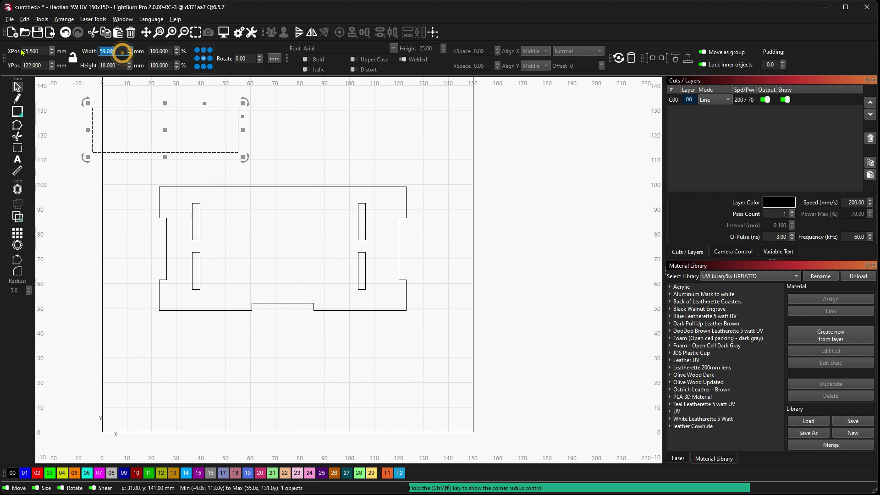
{"action": "key", "text": "Return"}
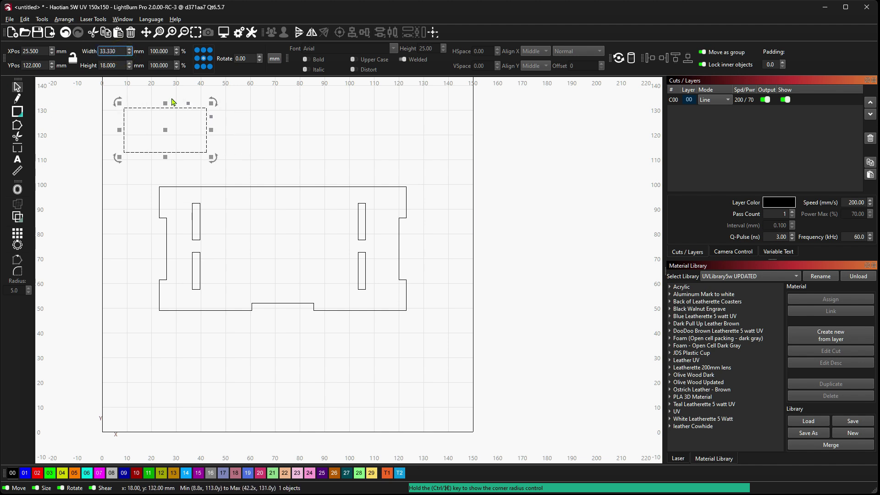
{"action": "type", "text": "3"}
{"action": "left_click_drag", "start_coordinate": [164, 130], "coordinate": [289, 216]}
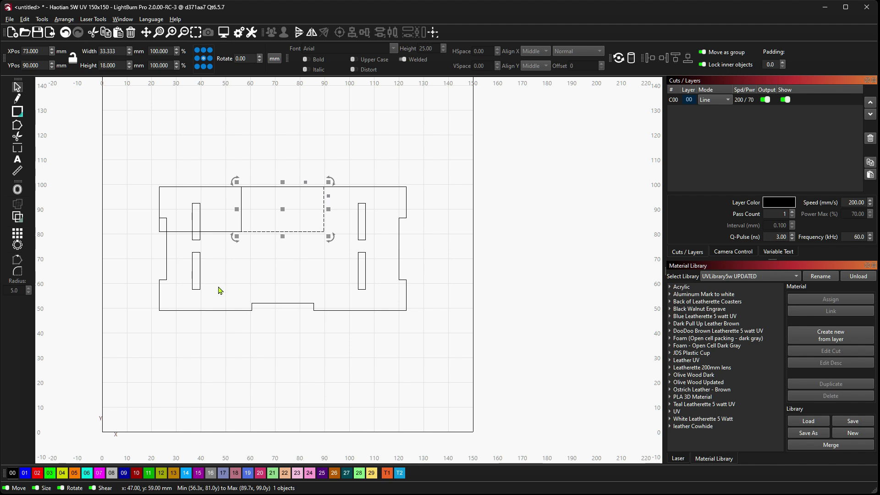
Step: Snap the left slot pair right onto the third mark and the right pair left to X 89.667
{"action": "left_click", "coordinate": [196, 281]}
{"action": "left_click_drag", "start_coordinate": [197, 251], "coordinate": [242, 253]}
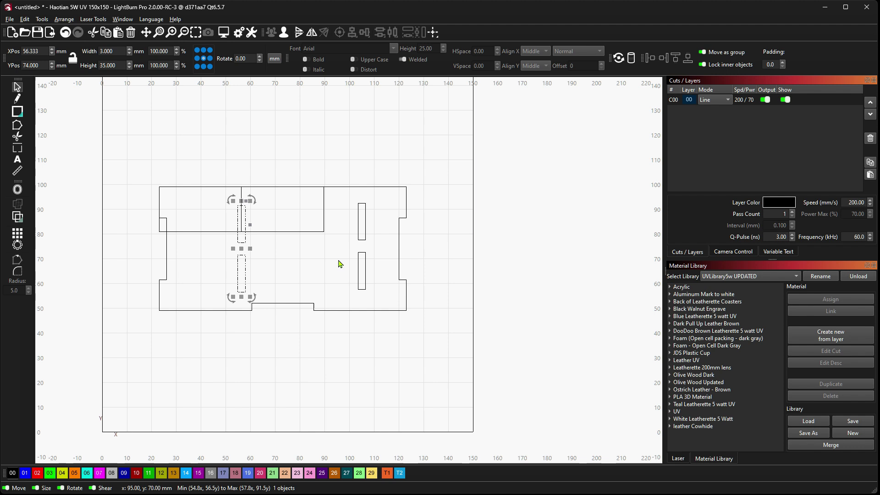
{"action": "left_click", "coordinate": [365, 261]}
{"action": "left_click_drag", "start_coordinate": [362, 247], "coordinate": [324, 249]}
{"action": "left_click", "coordinate": [512, 257]}
Step: Delete both helper rectangles, then undo the deletion to restore them
{"action": "left_click", "coordinate": [274, 231]}
{"action": "key", "text": "Delete"}
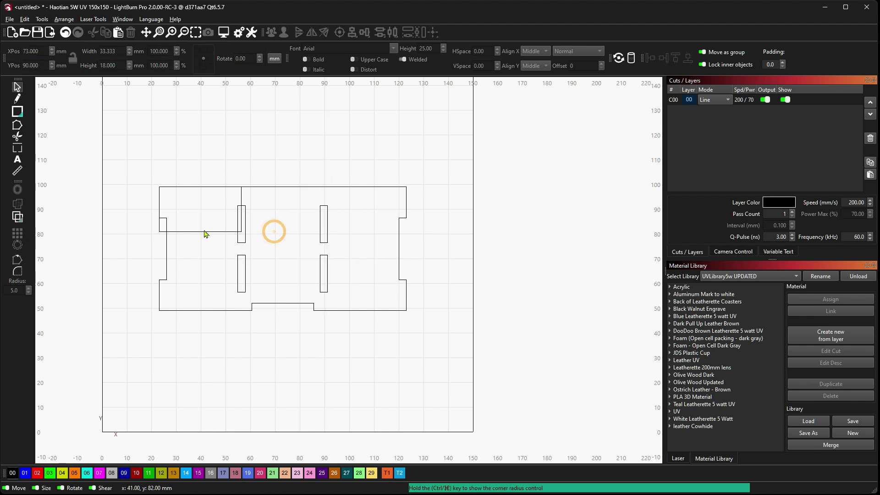
{"action": "left_click", "coordinate": [205, 231]}
{"action": "key", "text": "Delete"}
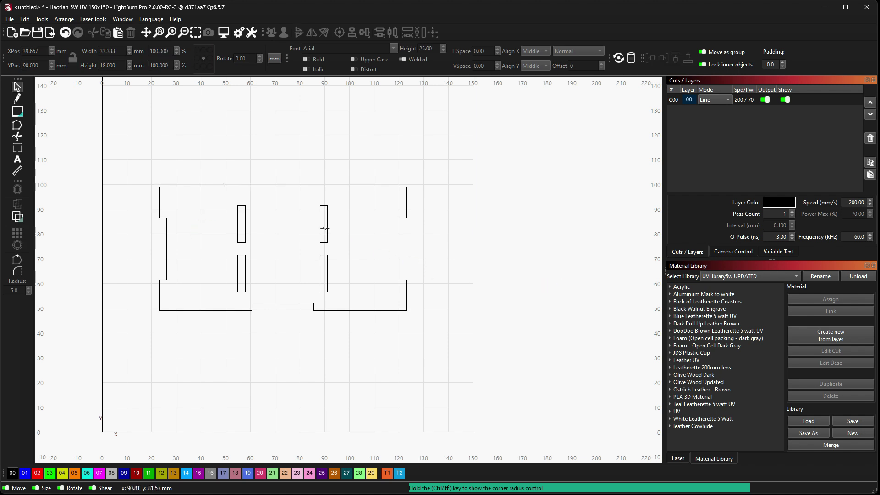
{"action": "left_click", "coordinate": [306, 158]}
{"action": "key", "text": "ctrl+z"}
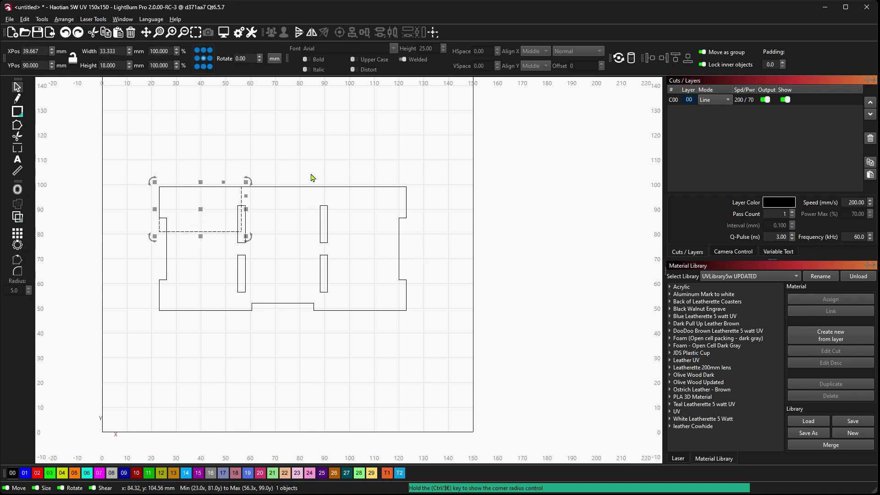
{"action": "left_click", "coordinate": [477, 387]}
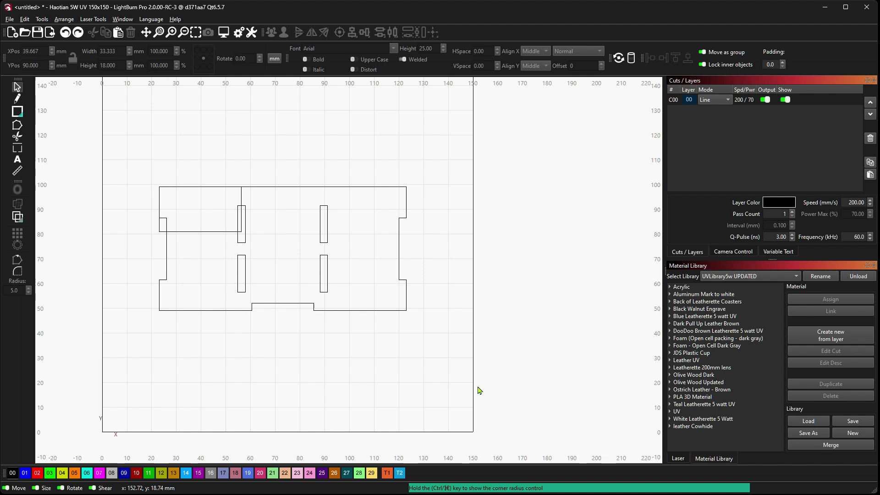
Step: Put both 33.333 × 18 mm helper rectangles on the non-cutting T2 tool layer
{"action": "left_click", "coordinate": [560, 279]}
{"action": "left_click", "coordinate": [286, 237]}
{"action": "left_click", "coordinate": [196, 239], "text": "shift"}
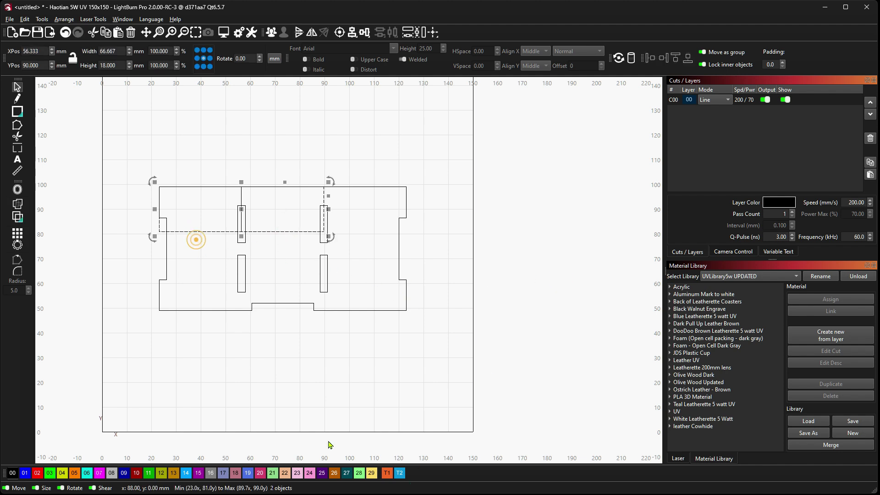
{"action": "left_click", "coordinate": [400, 472]}
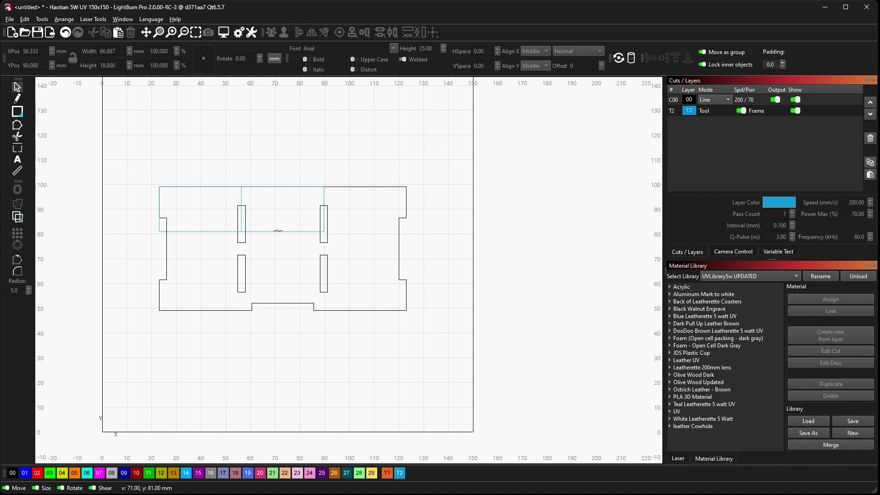
Step: Switch the right helper rectangle between tool layers T1 and T2, leaving it on T1
{"action": "left_click", "coordinate": [278, 231]}
{"action": "left_click", "coordinate": [387, 473]}
{"action": "left_click", "coordinate": [400, 473]}
{"action": "left_click", "coordinate": [387, 473]}
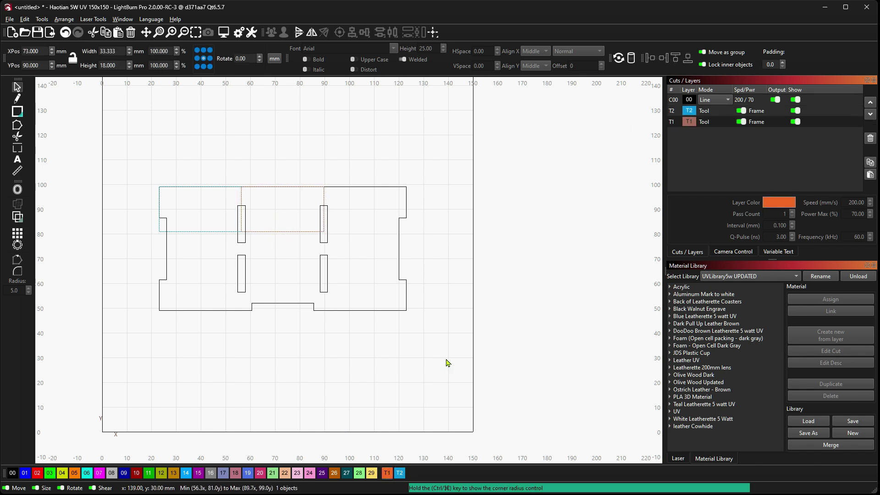
{"action": "left_click", "coordinate": [448, 362]}
Step: Delete the right helper, toggle T2's Show off and on, then delete the left helper
{"action": "left_click", "coordinate": [277, 233]}
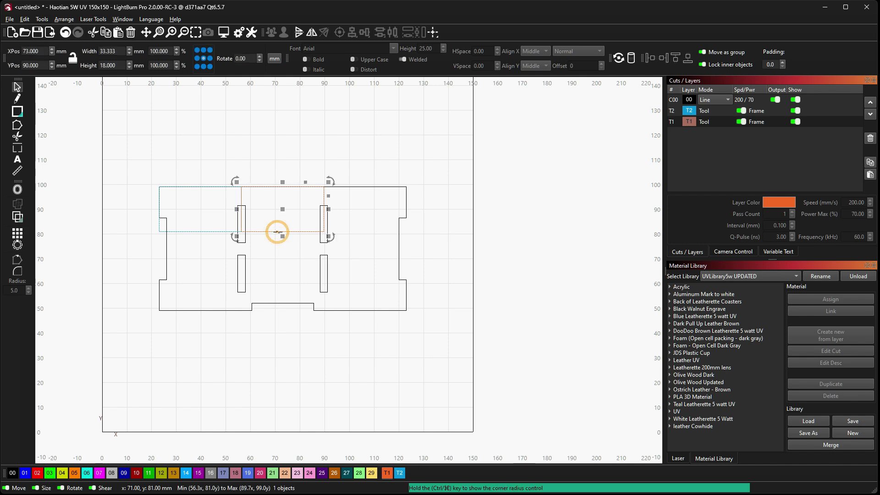
{"action": "key", "text": "Delete"}
{"action": "left_click", "coordinate": [216, 231]}
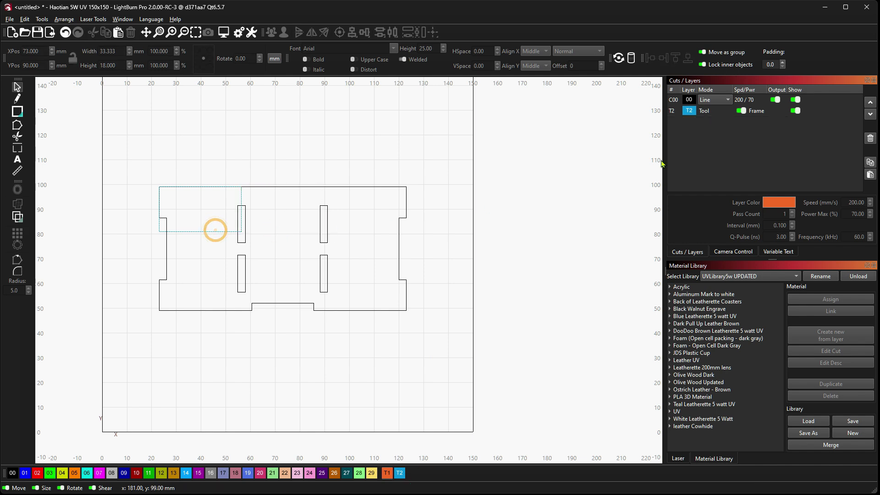
{"action": "left_click", "coordinate": [793, 110]}
{"action": "left_click", "coordinate": [794, 111]}
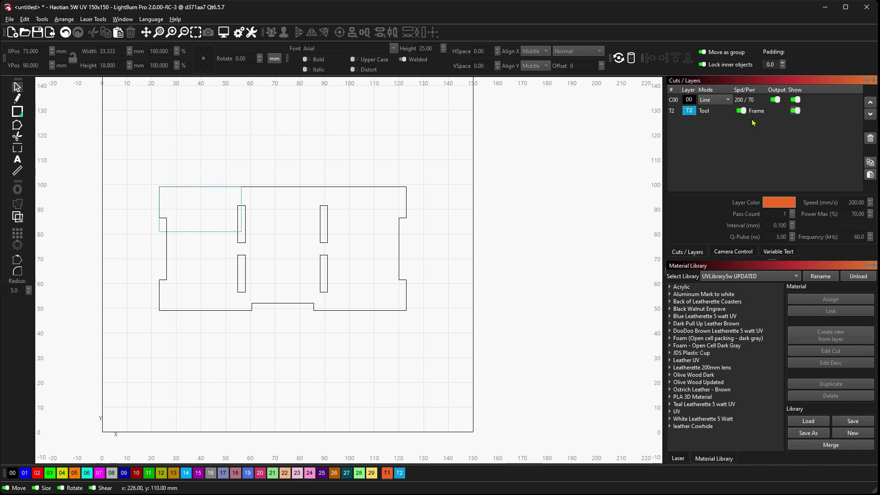
{"action": "left_click", "coordinate": [212, 233]}
{"action": "left_click", "coordinate": [213, 231]}
{"action": "key", "text": "Delete"}
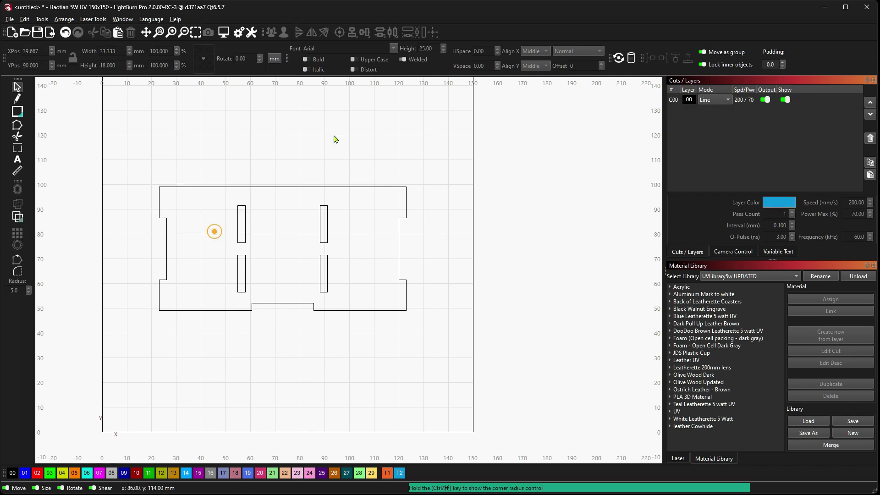
Step: Marquee-select all the panel shapes to check the layout, then deselect
{"action": "left_click", "coordinate": [354, 118]}
{"action": "left_click_drag", "start_coordinate": [126, 163], "coordinate": [469, 376]}
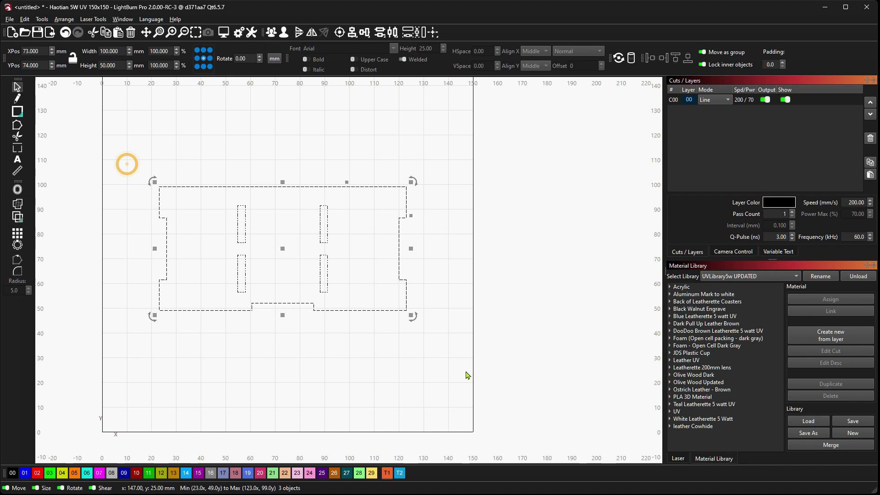
{"action": "left_click", "coordinate": [487, 280]}
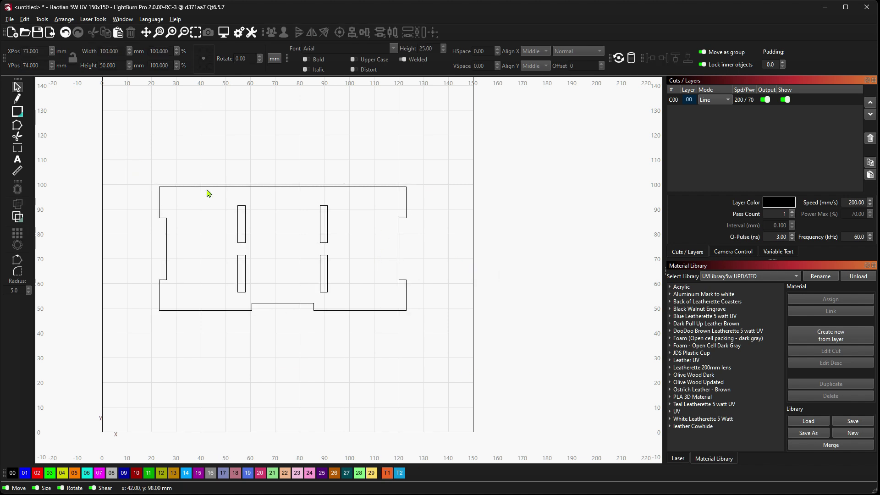
Step: Move the left slot pair to X 57 mm, then check the right pair and whole panel
{"action": "left_click", "coordinate": [246, 242]}
{"action": "mouse_move", "coordinate": [240, 247]}
{"action": "left_mouse_down"}
{"action": "mouse_move", "coordinate": [159, 249]}
{"action": "mouse_move", "coordinate": [246, 226]}
{"action": "mouse_move", "coordinate": [313, 247]}
{"action": "mouse_move", "coordinate": [244, 248]}
{"action": "mouse_move", "coordinate": [287, 247]}
{"action": "mouse_move", "coordinate": [261, 234]}
{"action": "mouse_move", "coordinate": [310, 174]}
{"action": "mouse_move", "coordinate": [219, 276]}
{"action": "mouse_move", "coordinate": [226, 260]}
{"action": "mouse_move", "coordinate": [169, 249]}
{"action": "mouse_move", "coordinate": [224, 222]}
{"action": "mouse_move", "coordinate": [216, 165]}
{"action": "mouse_move", "coordinate": [240, 150]}
{"action": "mouse_move", "coordinate": [419, 181]}
{"action": "mouse_move", "coordinate": [475, 328]}
{"action": "mouse_move", "coordinate": [314, 415]}
{"action": "mouse_move", "coordinate": [132, 380]}
{"action": "mouse_move", "coordinate": [195, 243]}
{"action": "mouse_move", "coordinate": [224, 263]}
{"action": "mouse_move", "coordinate": [240, 247]}
{"action": "left_mouse_up"}
{"action": "left_click", "coordinate": [497, 250]}
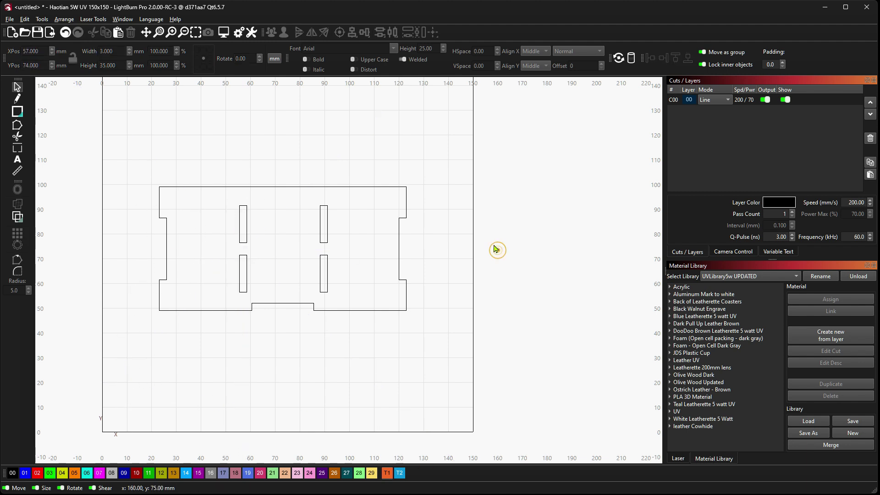
{"action": "left_click", "coordinate": [325, 238]}
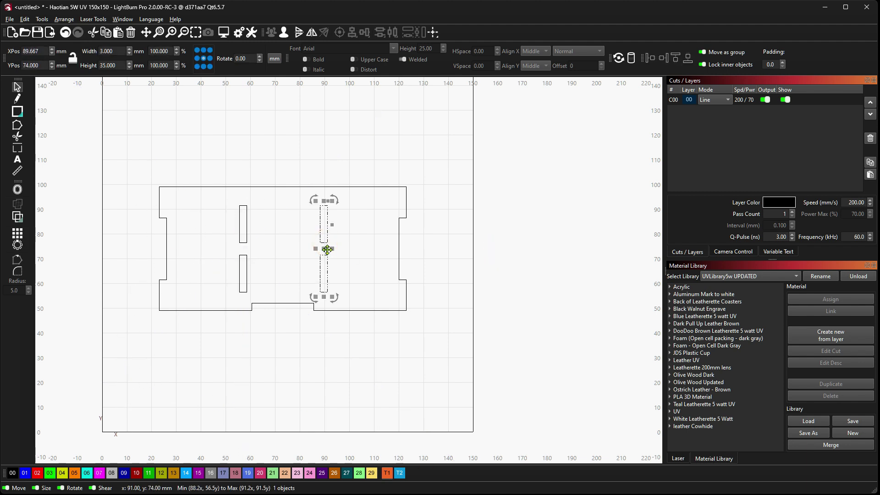
{"action": "left_click", "coordinate": [512, 244]}
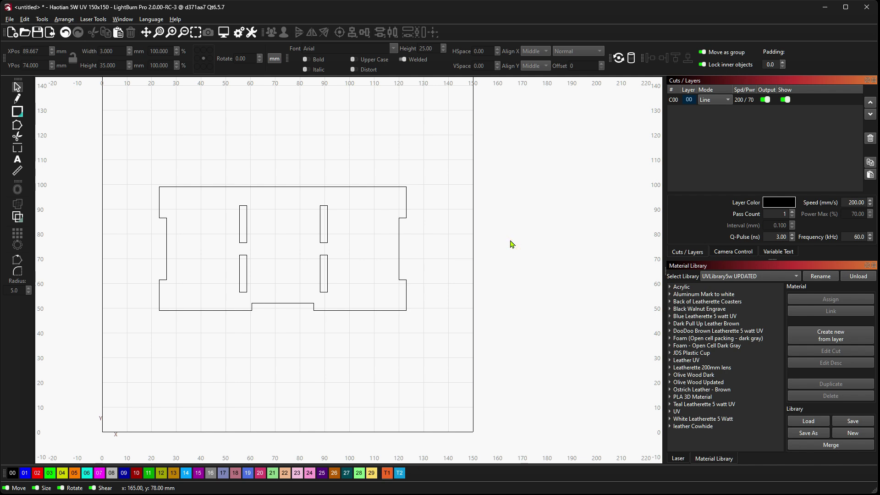
{"action": "left_click_drag", "start_coordinate": [129, 161], "coordinate": [438, 339]}
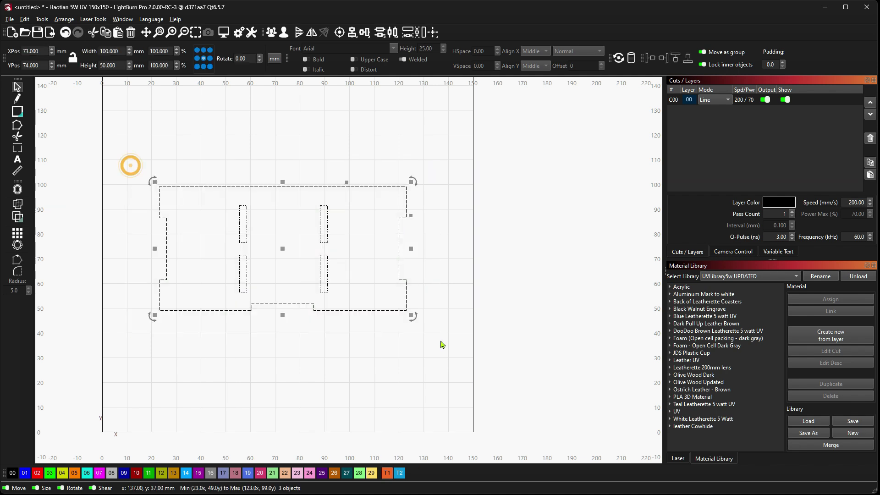
{"action": "left_click", "coordinate": [555, 308]}
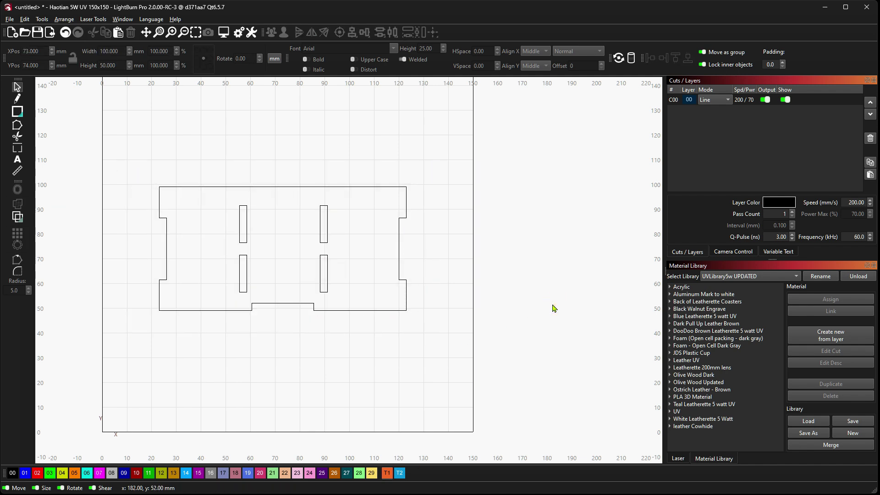